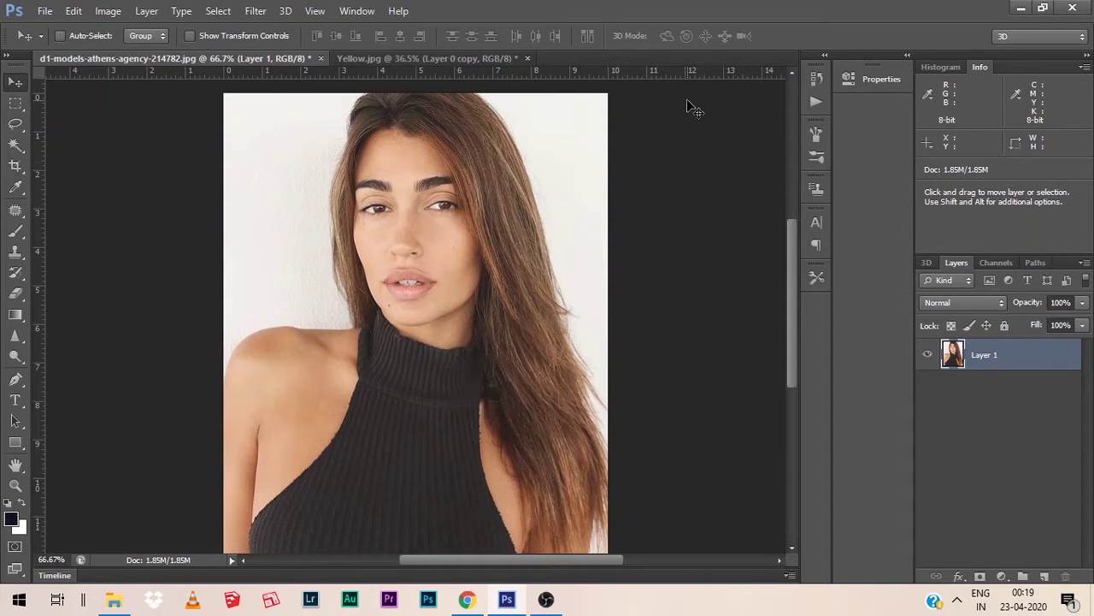
Open the Image > Adjustments > Curves dialog, then dismiss it without applying any change.
{"action": "left_click", "coordinate": [114, 12]}
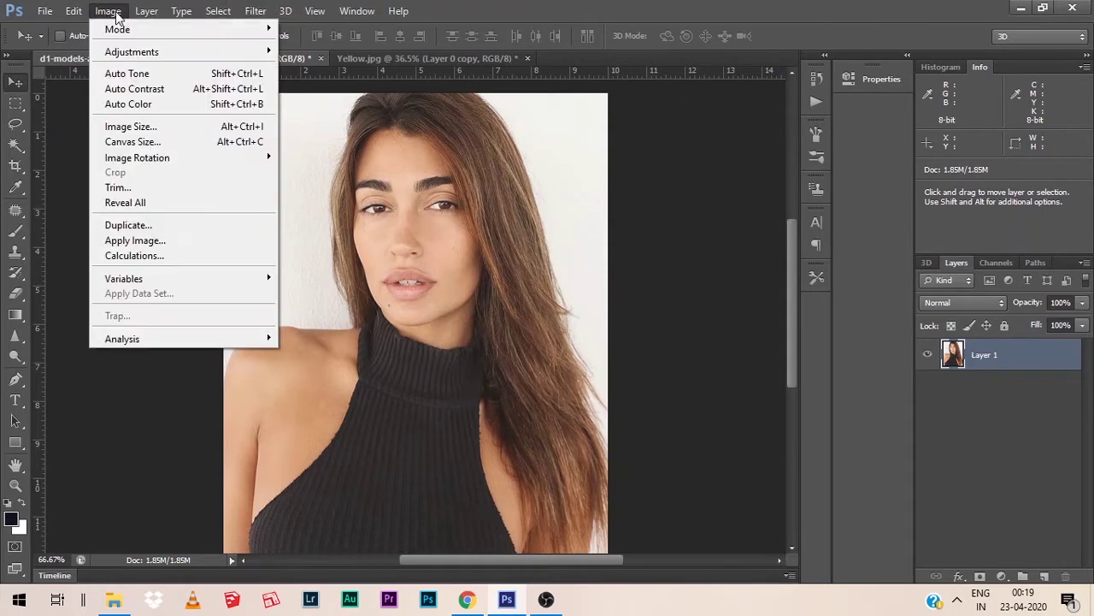
{"action": "mouse_move", "coordinate": [207, 54]}
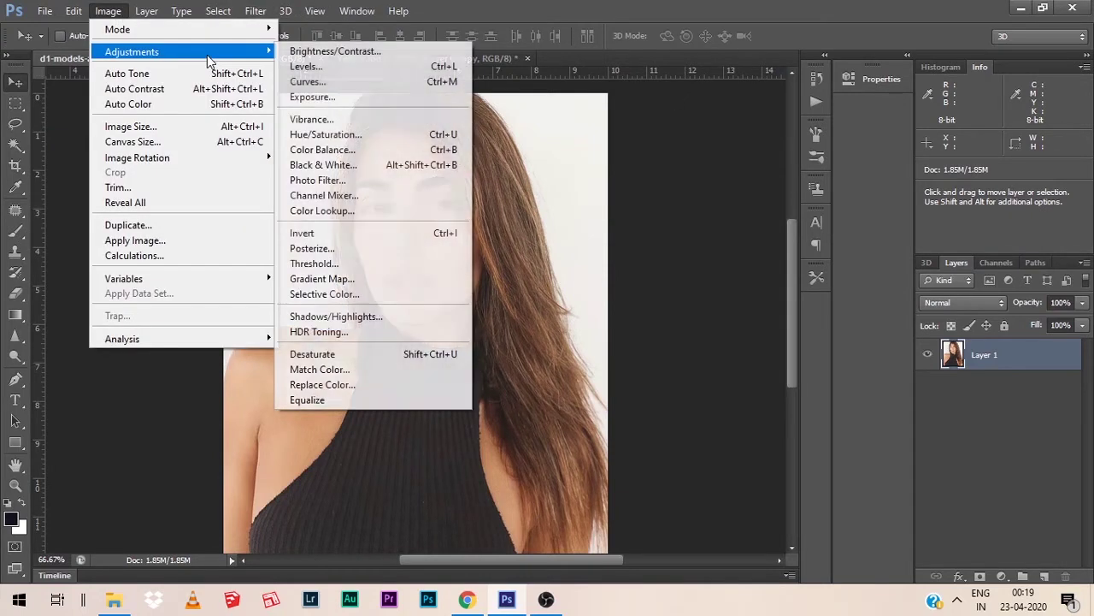
{"action": "left_click", "coordinate": [306, 82]}
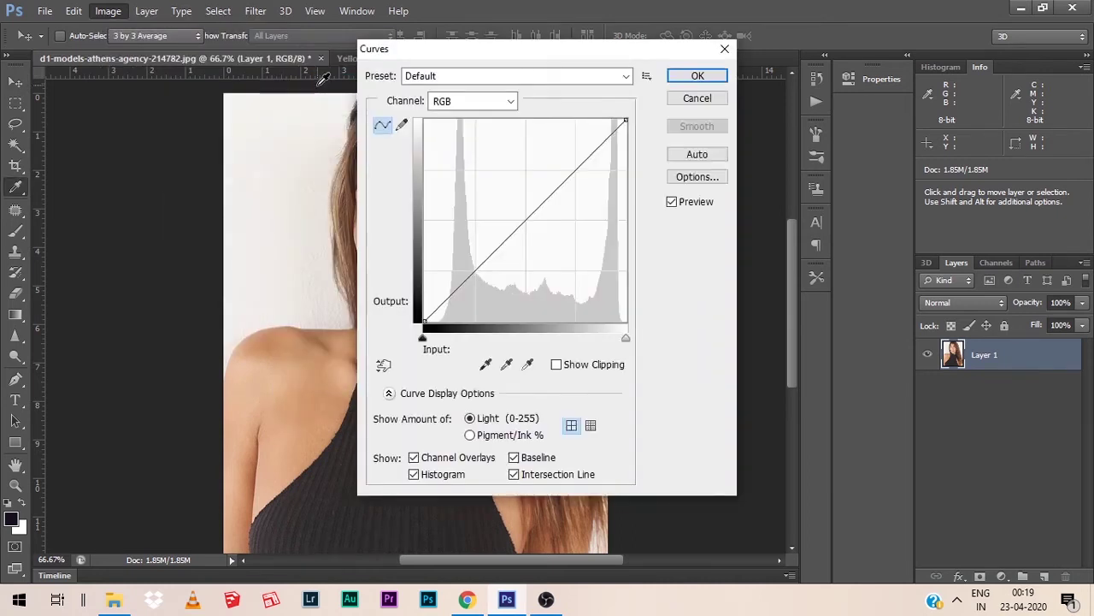
{"action": "key", "text": "Escape"}
{"action": "key", "text": "v"}
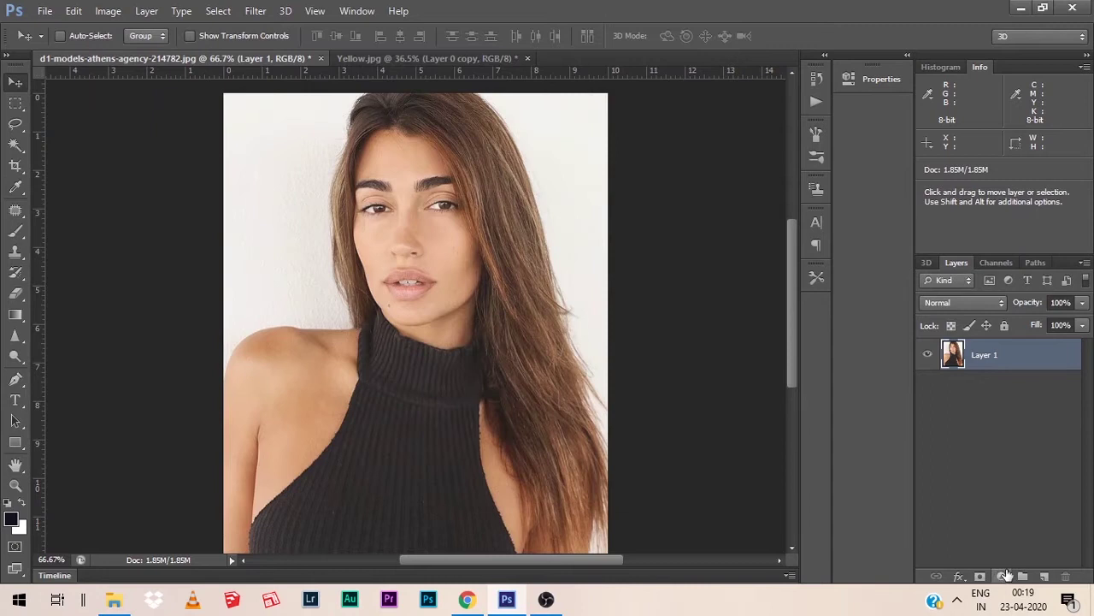
Add a Curves adjustment layer, dock its Properties panel, and select the curve's endpoints.
{"action": "left_click", "coordinate": [1002, 577]}
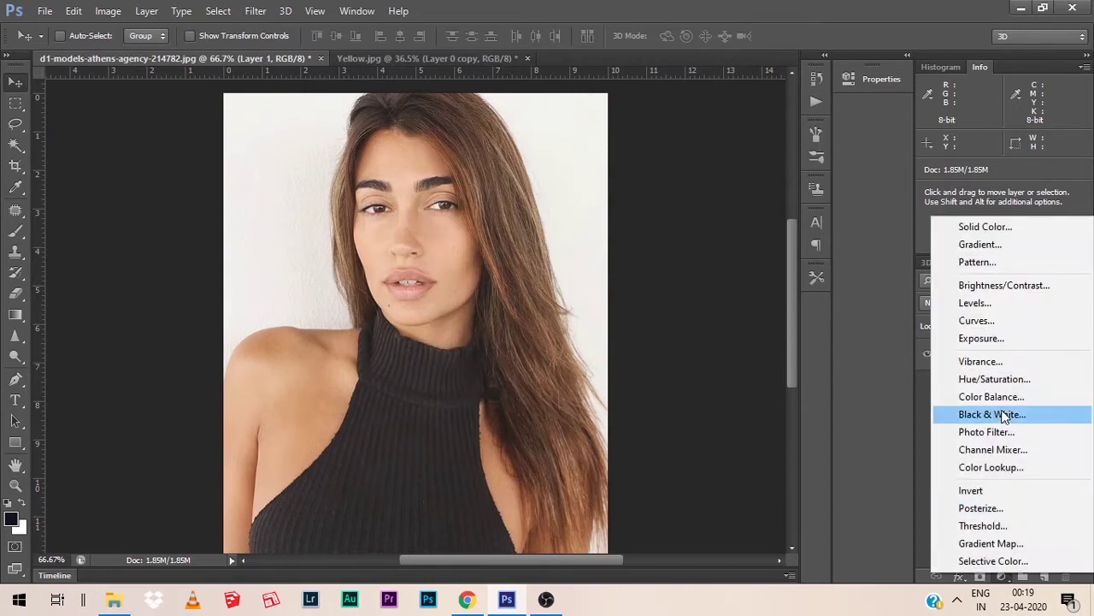
{"action": "left_click", "coordinate": [981, 322]}
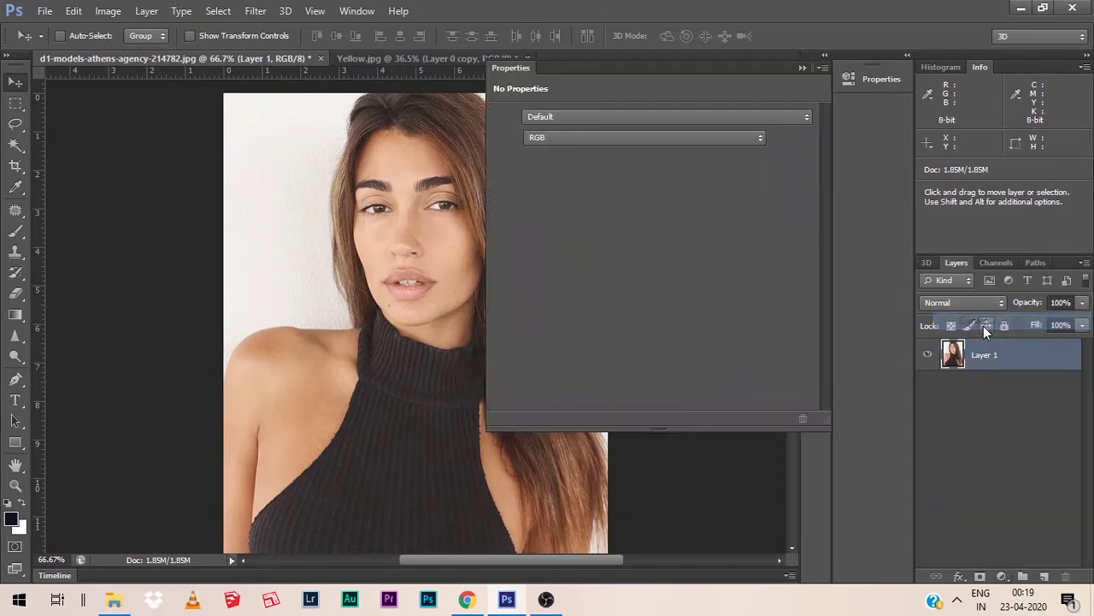
{"action": "left_click", "coordinate": [876, 231]}
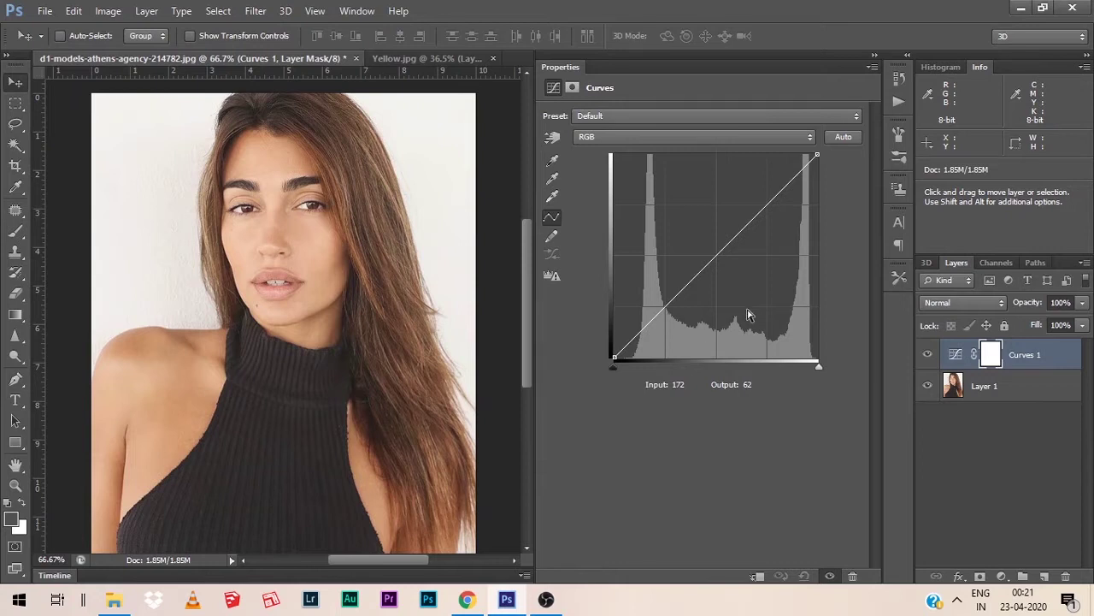
{"action": "left_click", "coordinate": [613, 369]}
{"action": "key", "text": "plus"}
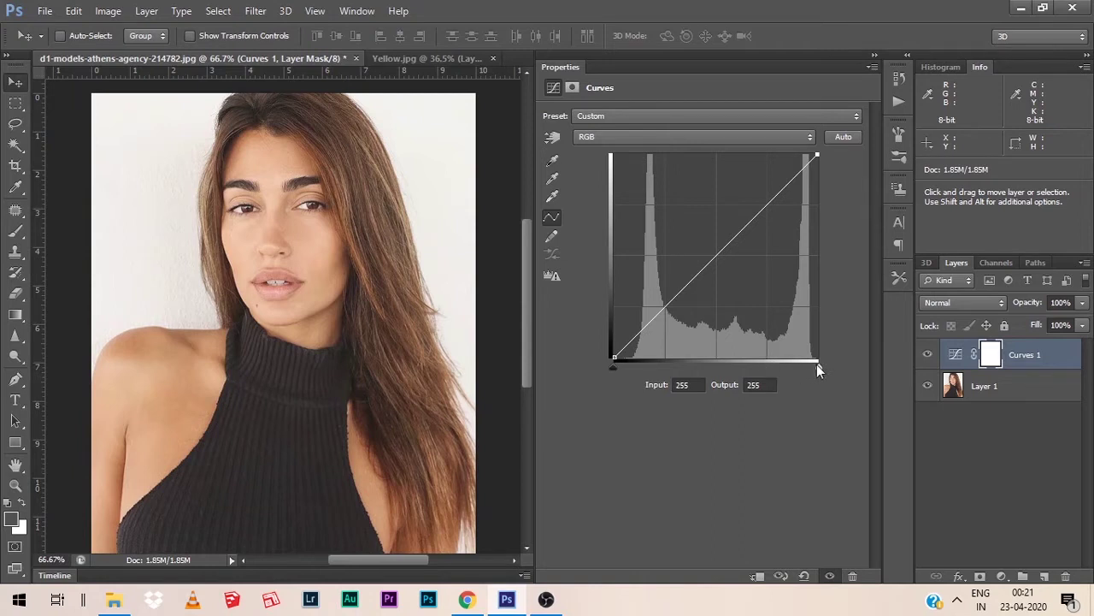
{"action": "left_click", "coordinate": [613, 366]}
{"action": "left_click_drag", "start_coordinate": [781, 189], "coordinate": [783, 176]}
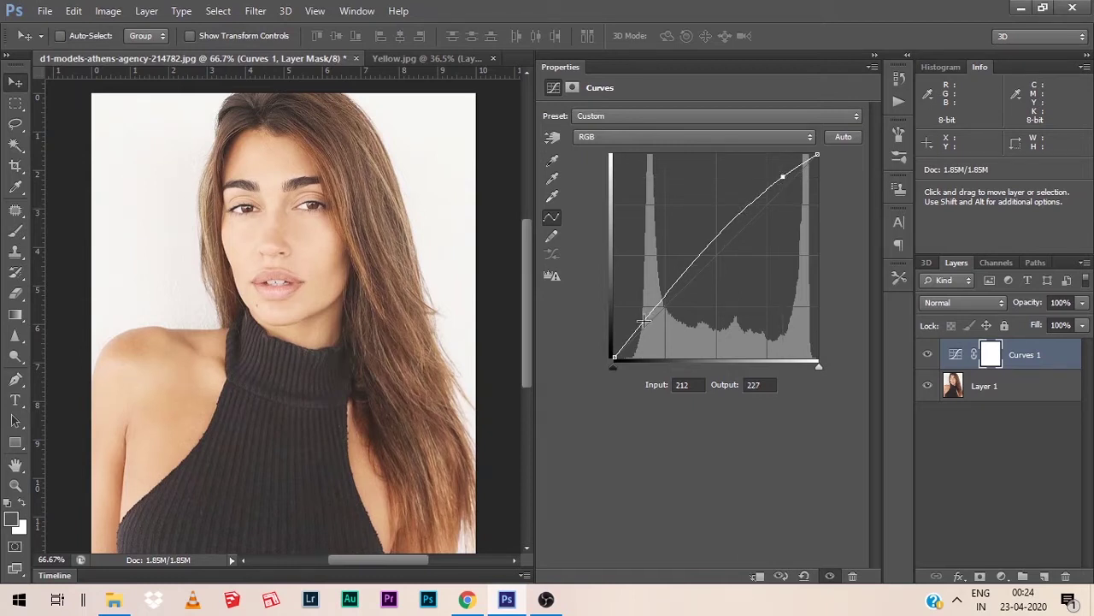
{"action": "left_click_drag", "start_coordinate": [642, 320], "coordinate": [643, 340]}
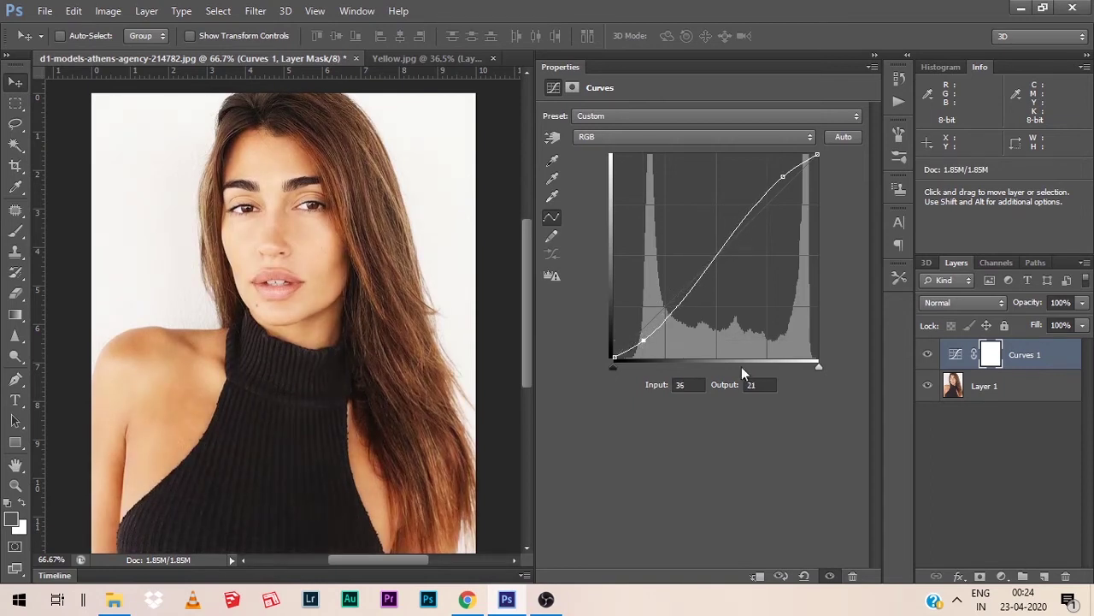
{"action": "left_click", "coordinate": [927, 355]}
{"action": "left_click", "coordinate": [927, 354]}
{"action": "left_click", "coordinate": [927, 356]}
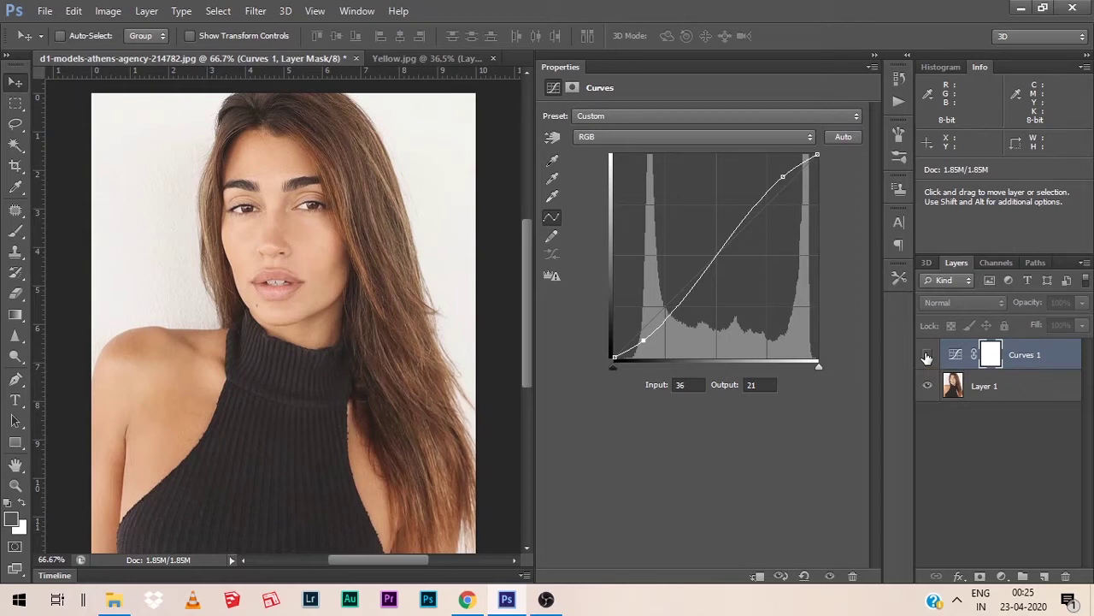
{"action": "left_click", "coordinate": [926, 355]}
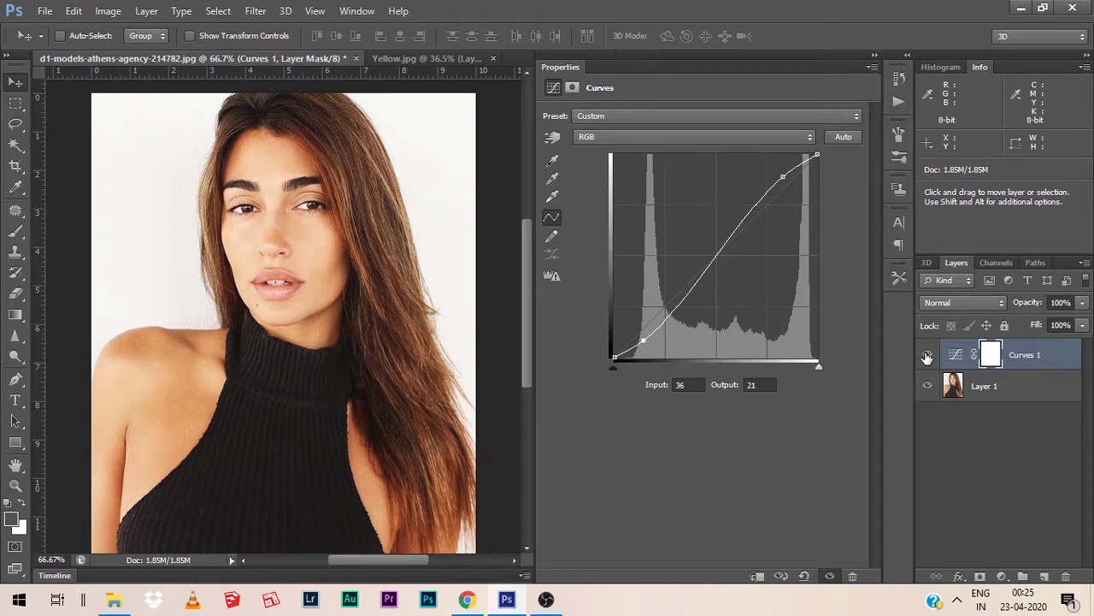
{"action": "key", "text": "ctrl+z"}
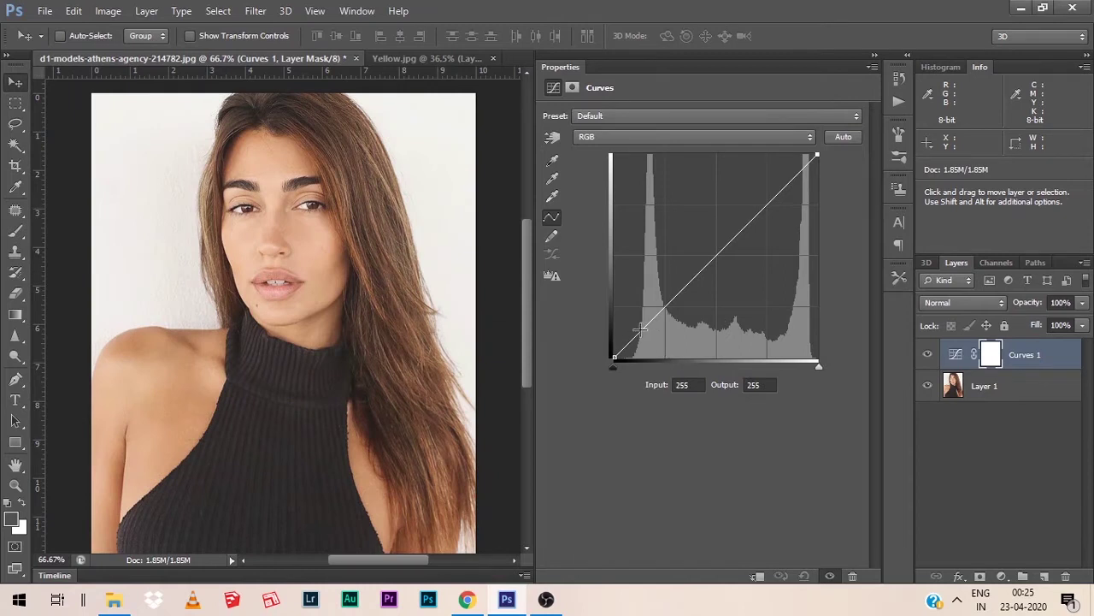
{"action": "left_click_drag", "start_coordinate": [642, 327], "coordinate": [640, 345]}
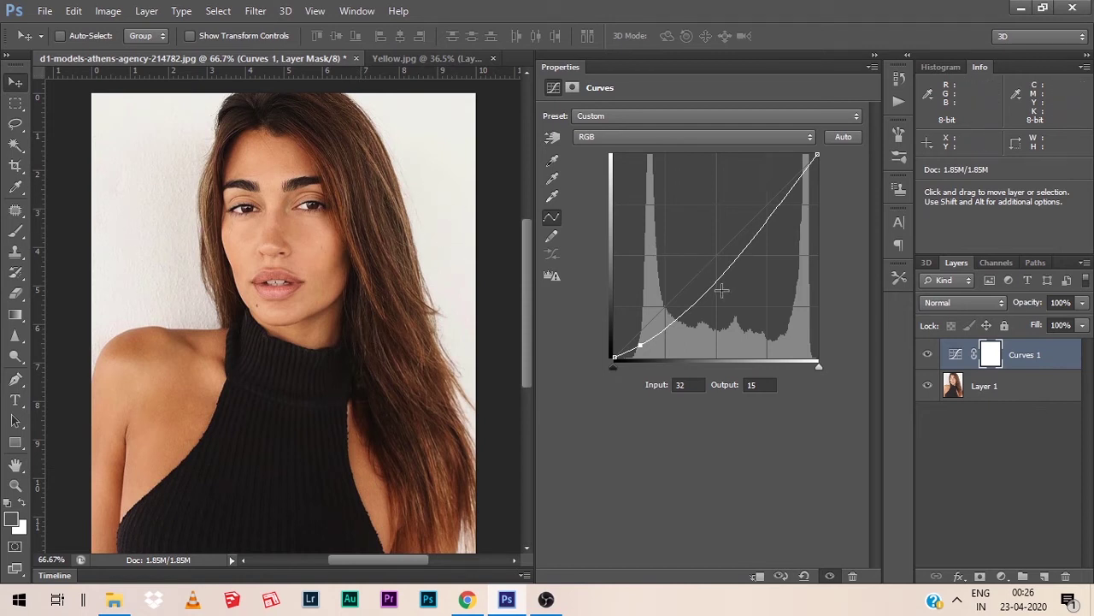
{"action": "left_click_drag", "start_coordinate": [716, 281], "coordinate": [717, 254]}
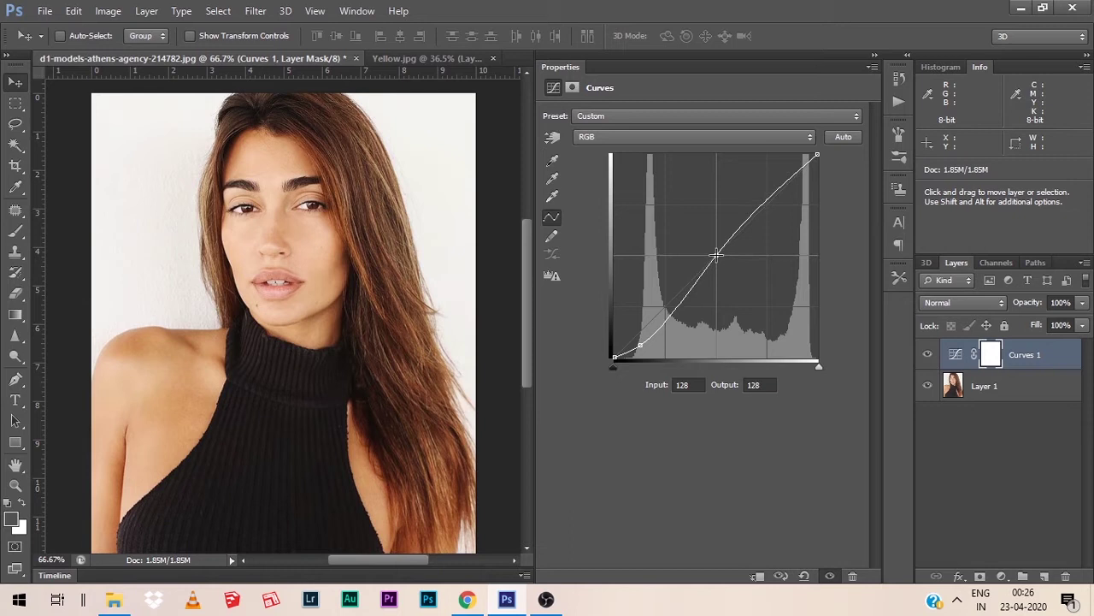
{"action": "left_click", "coordinate": [766, 203]}
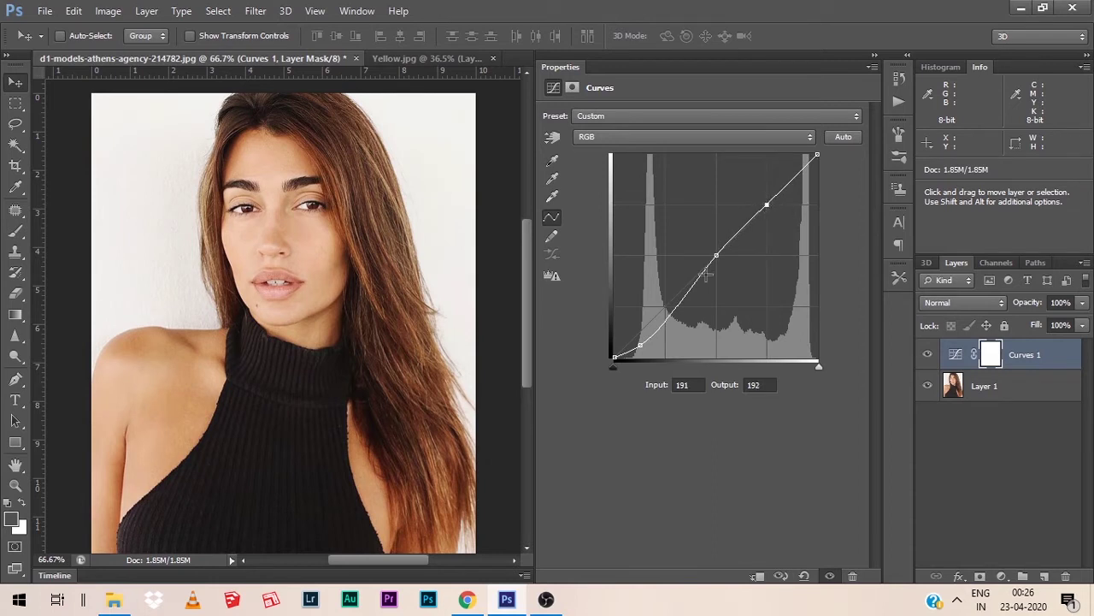
{"action": "left_click", "coordinate": [929, 355]}
{"action": "left_click", "coordinate": [930, 356]}
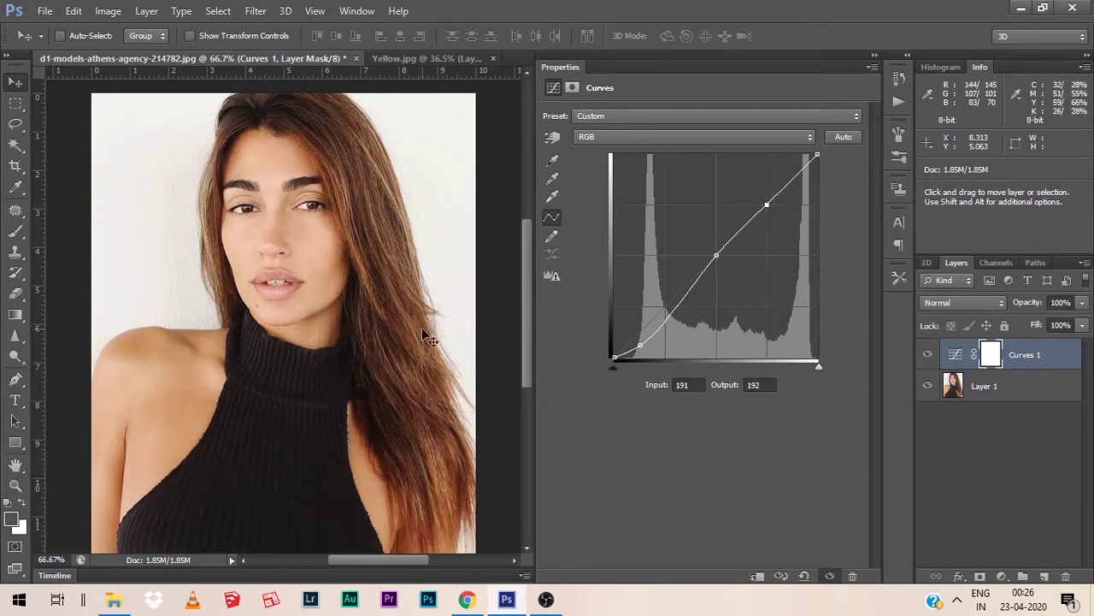
{"action": "left_click", "coordinate": [643, 344]}
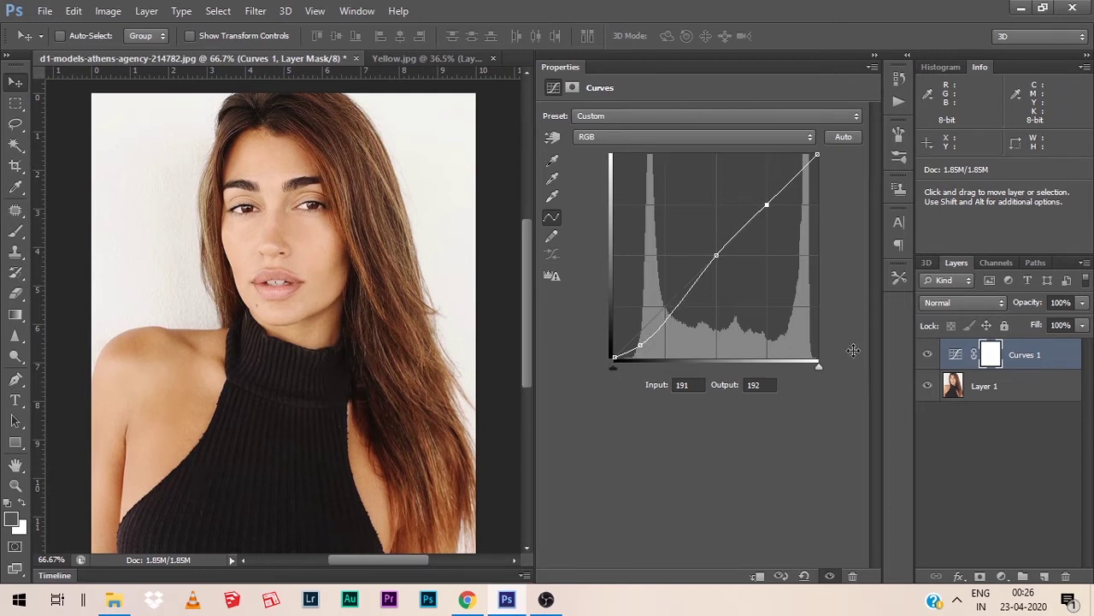
{"action": "left_click", "coordinate": [929, 356]}
{"action": "left_click", "coordinate": [930, 355]}
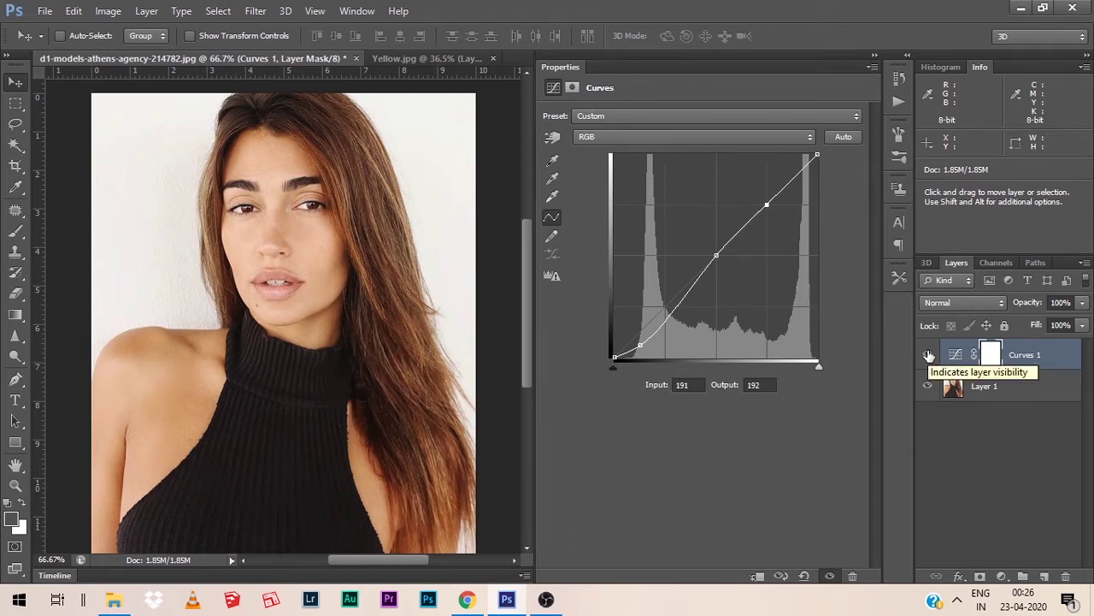
{"action": "left_click", "coordinate": [930, 355]}
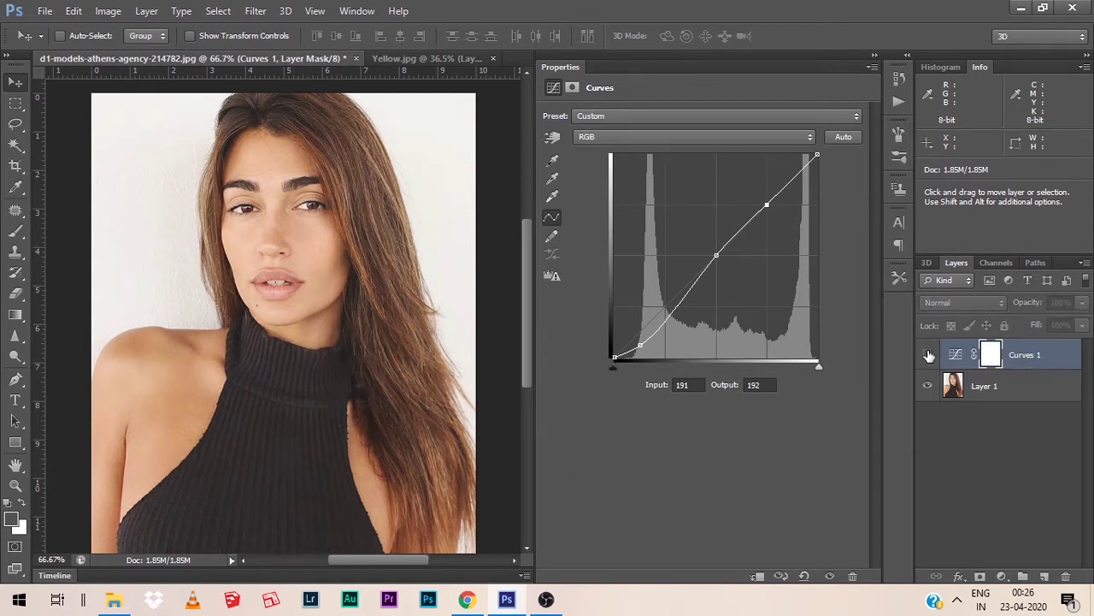
{"action": "left_click", "coordinate": [930, 355]}
{"action": "left_click", "coordinate": [929, 356]}
{"action": "key", "text": "ctrl+z"}
{"action": "left_click", "coordinate": [930, 356]}
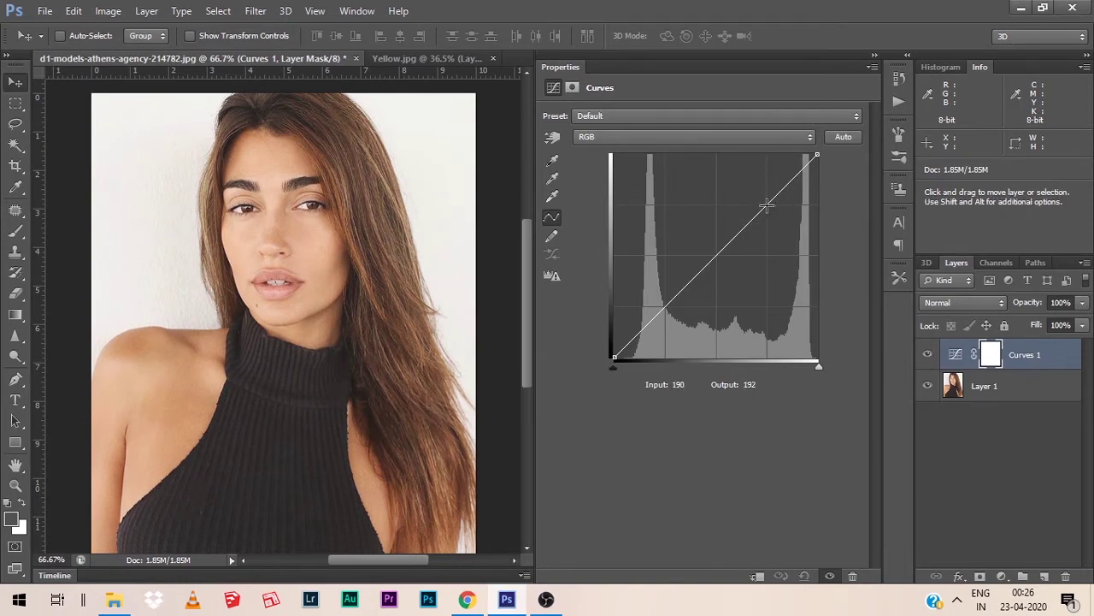
{"action": "left_click_drag", "start_coordinate": [782, 189], "coordinate": [782, 173]}
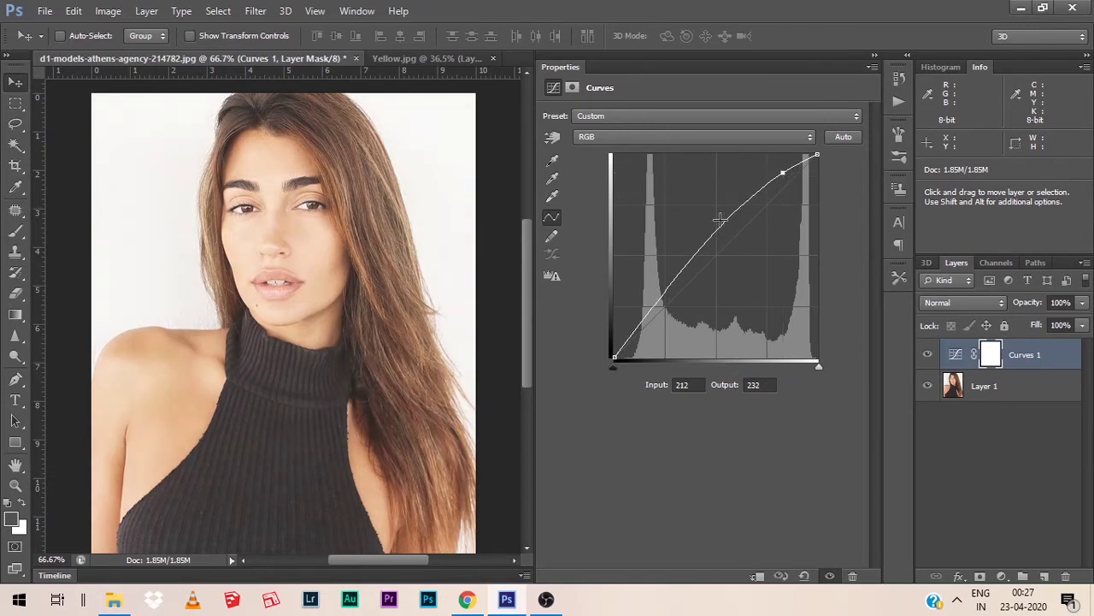
{"action": "left_click_drag", "start_coordinate": [718, 225], "coordinate": [717, 257]}
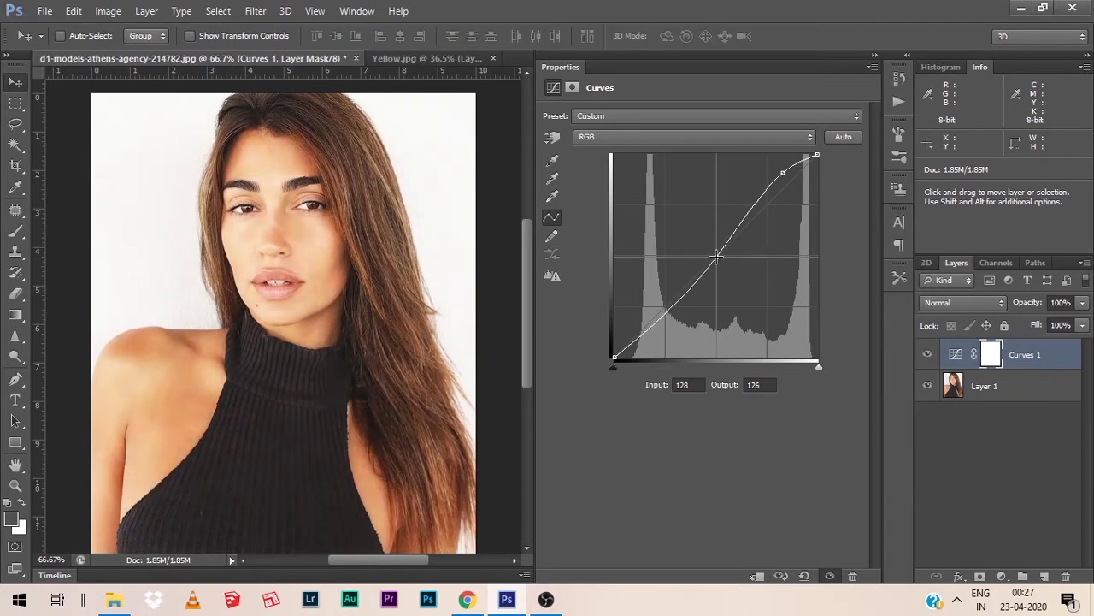
{"action": "left_click", "coordinate": [662, 312]}
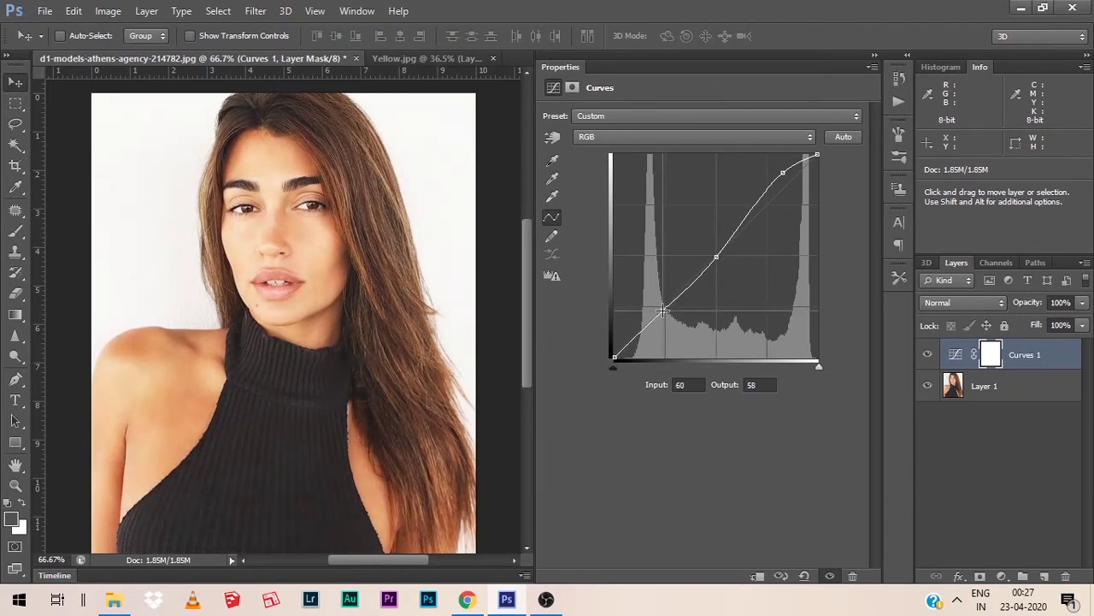
{"action": "left_click_drag", "start_coordinate": [662, 312], "coordinate": [664, 306]}
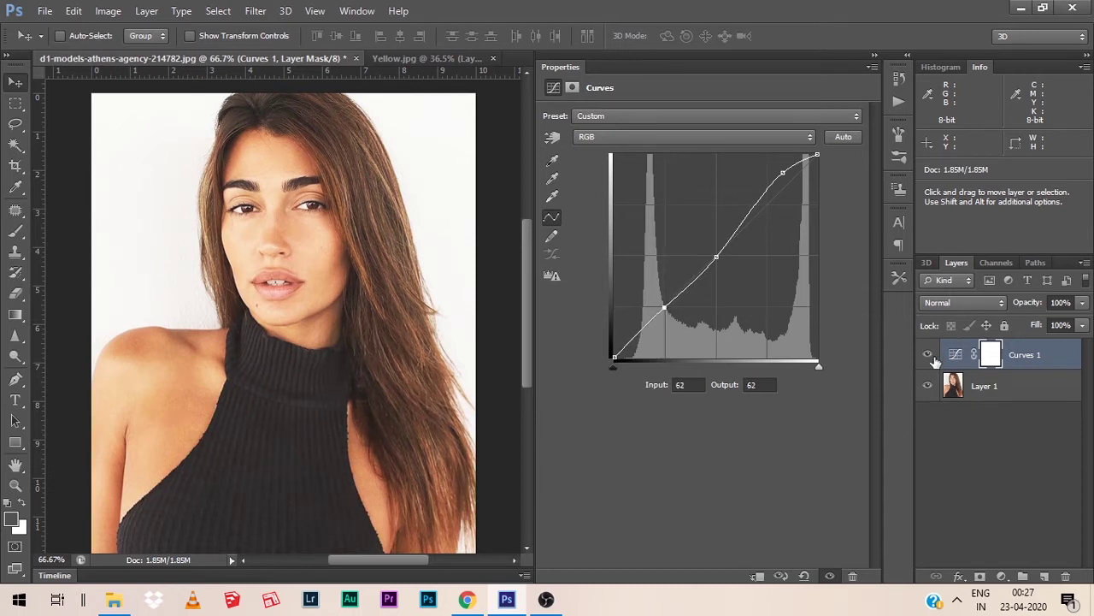
{"action": "left_click", "coordinate": [928, 356]}
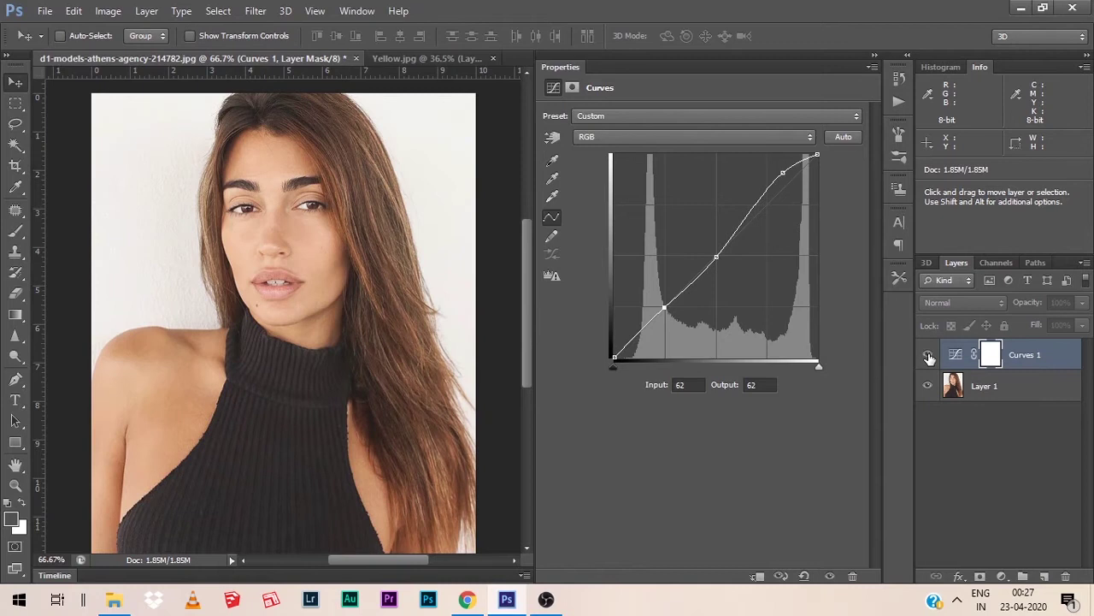
{"action": "left_click", "coordinate": [928, 356]}
{"action": "left_click", "coordinate": [927, 356]}
{"action": "left_click", "coordinate": [928, 356]}
{"action": "left_click", "coordinate": [928, 356]}
{"action": "left_click", "coordinate": [928, 356]}
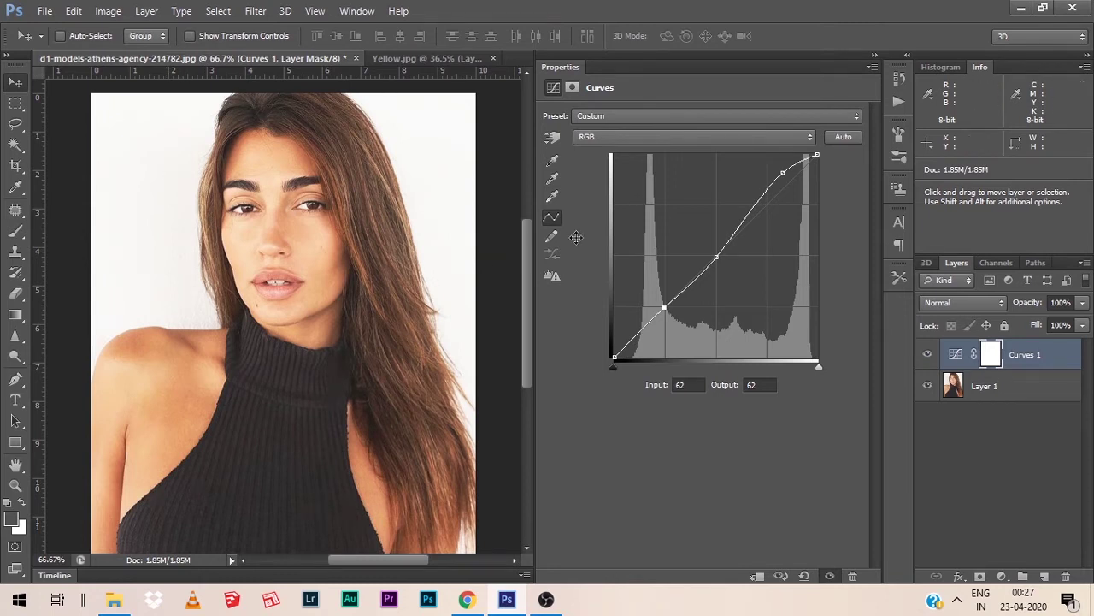
{"action": "left_click", "coordinate": [930, 356]}
{"action": "left_click", "coordinate": [930, 356]}
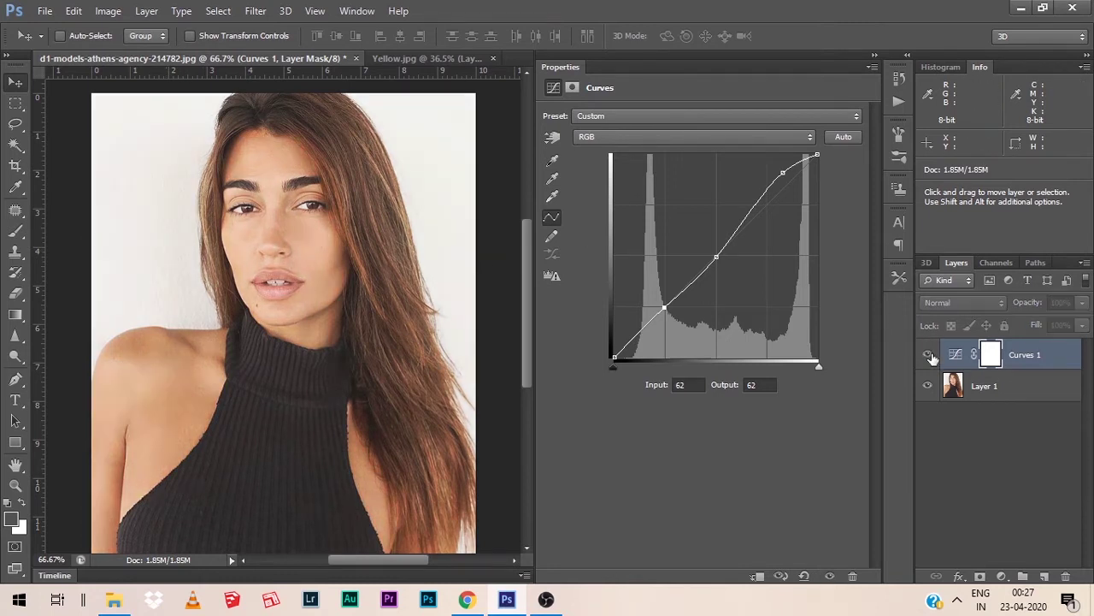
{"action": "left_click", "coordinate": [930, 357]}
{"action": "left_click", "coordinate": [930, 356]}
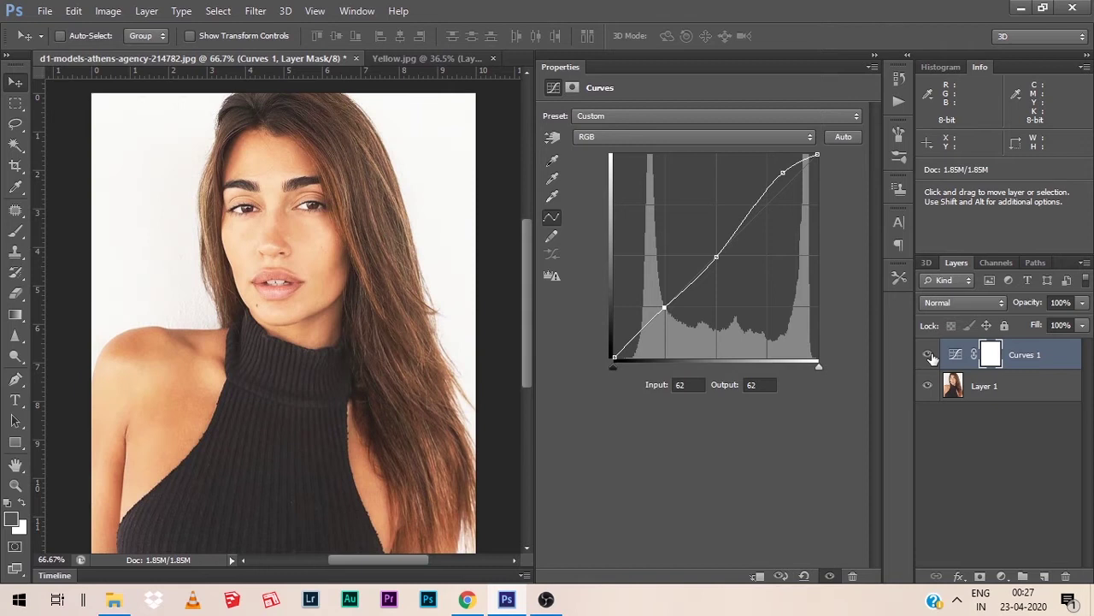
{"action": "left_click", "coordinate": [573, 154]}
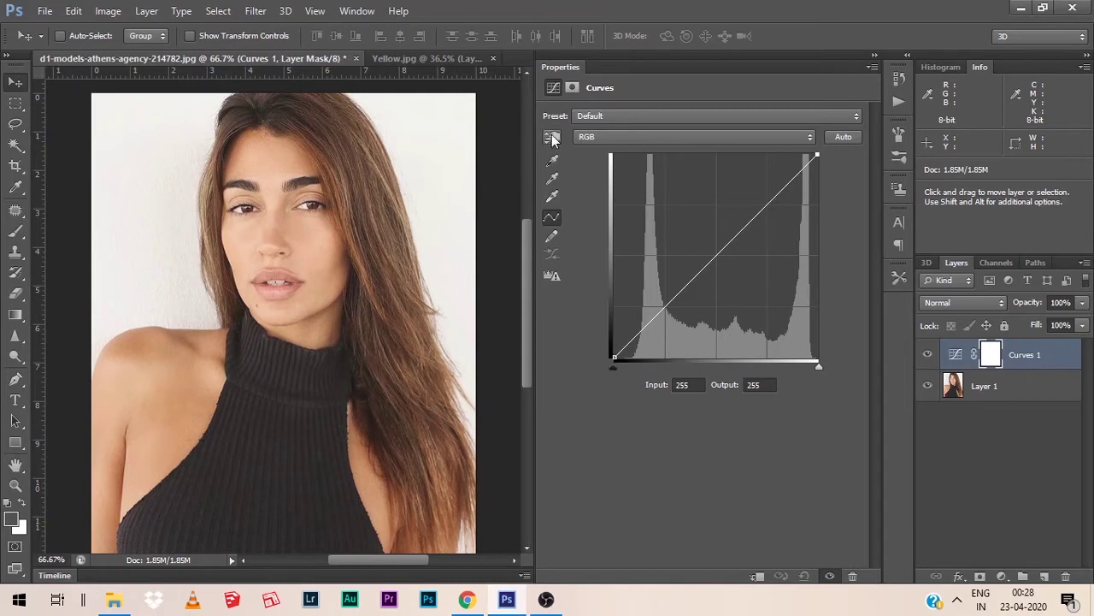
Sample the photo to brighten the background highlights and darken shadows to Input 37, Output 26.
{"action": "left_click", "coordinate": [551, 138]}
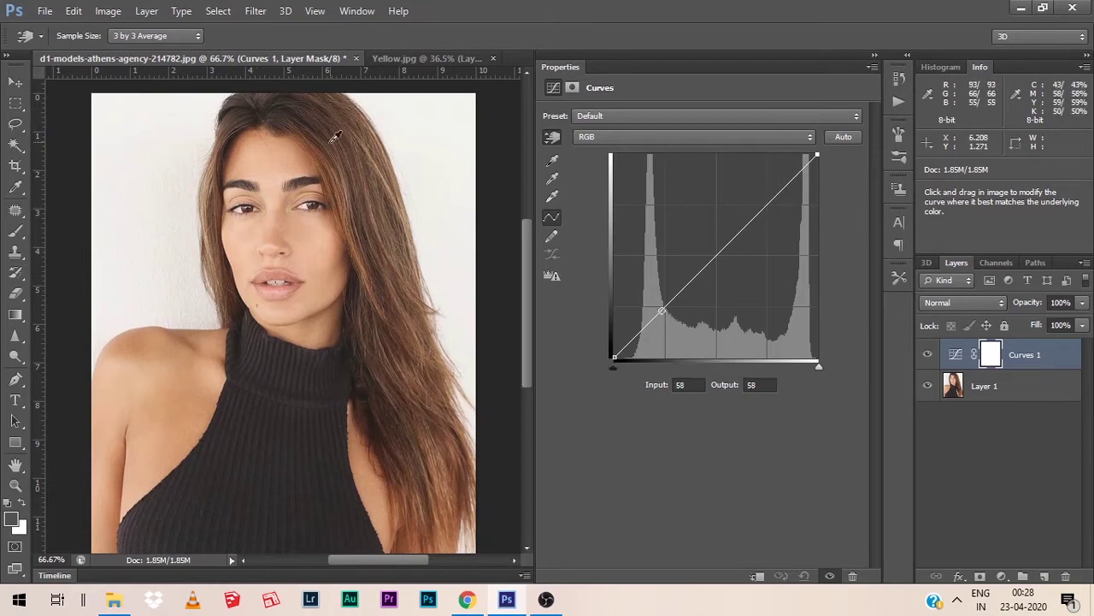
{"action": "left_click", "coordinate": [441, 152]}
{"action": "left_click_drag", "start_coordinate": [441, 155], "coordinate": [442, 146]}
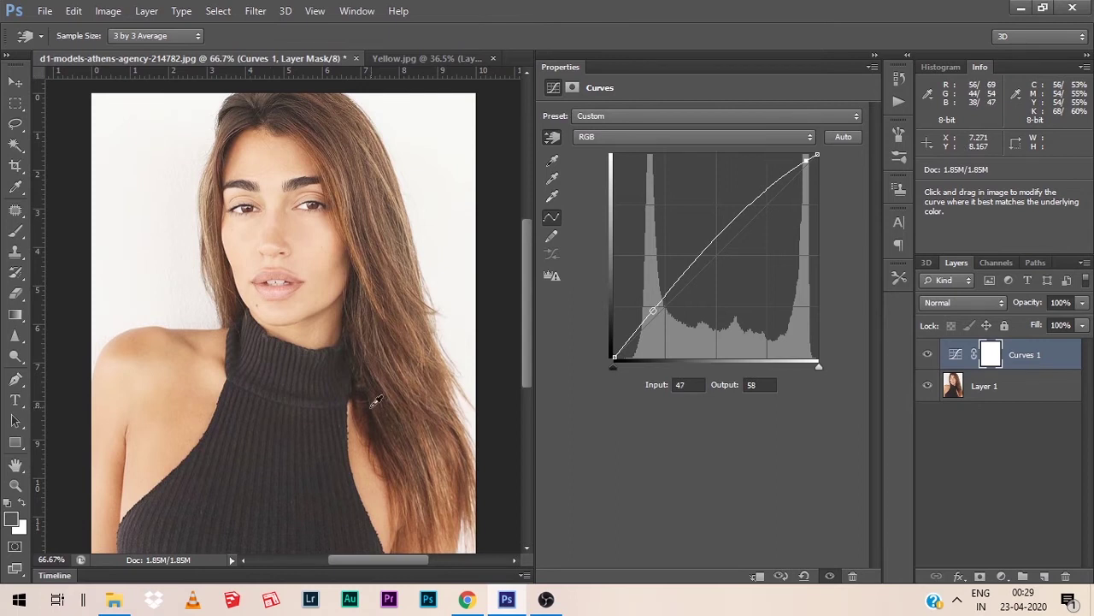
{"action": "left_click_drag", "start_coordinate": [368, 398], "coordinate": [373, 420]}
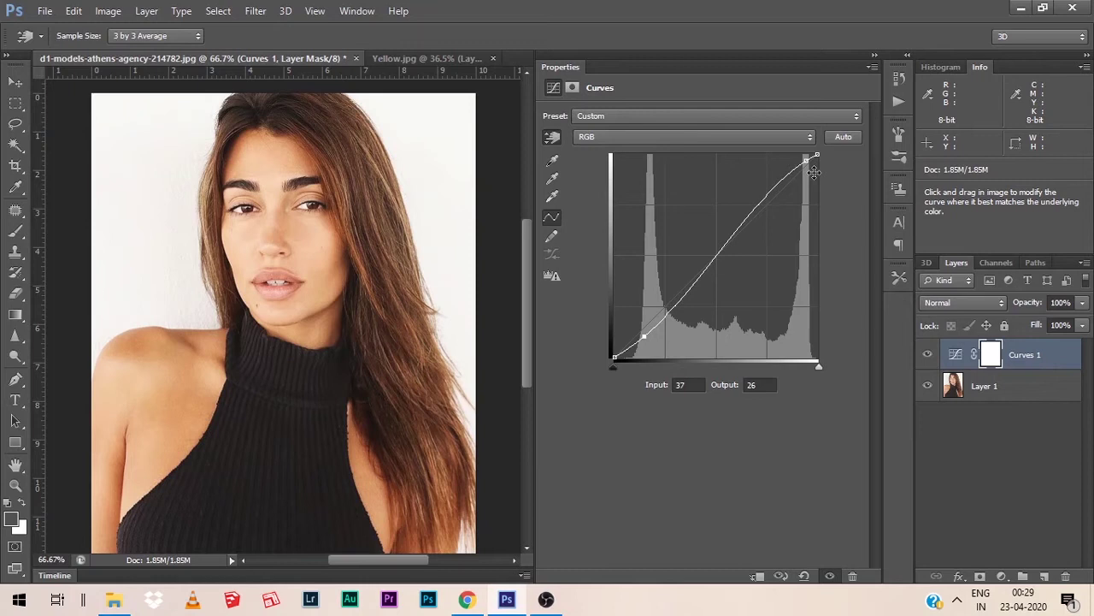
Reset the portrait curve, test the black sweater as black point, then undo back to default.
{"action": "left_click", "coordinate": [554, 166]}
{"action": "key", "text": "ctrl+alt+z"}
{"action": "key", "text": "ctrl+alt+z"}
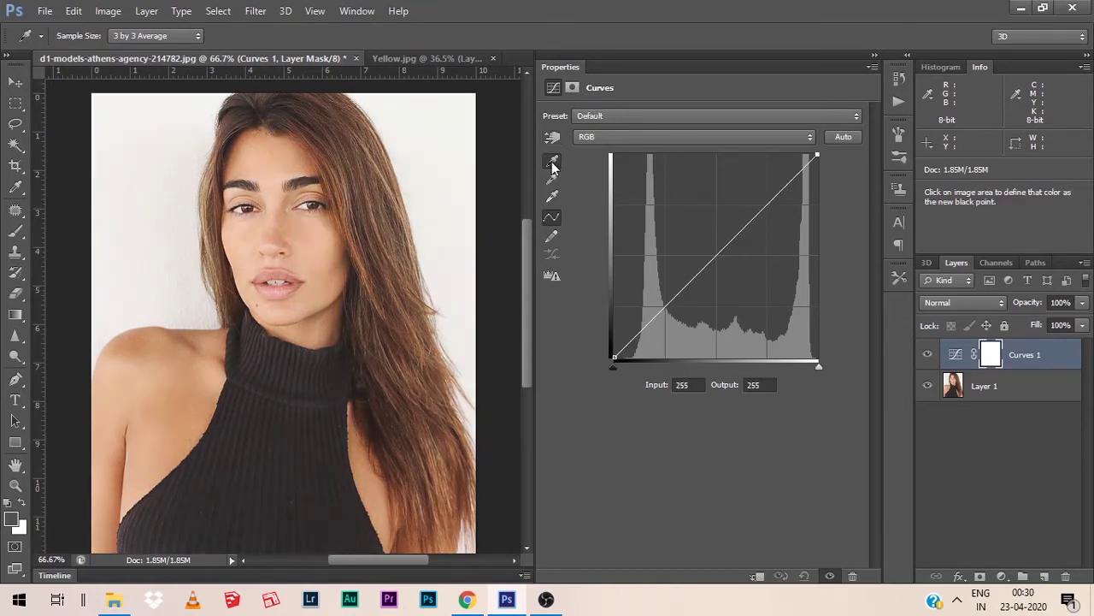
{"action": "left_click", "coordinate": [239, 464]}
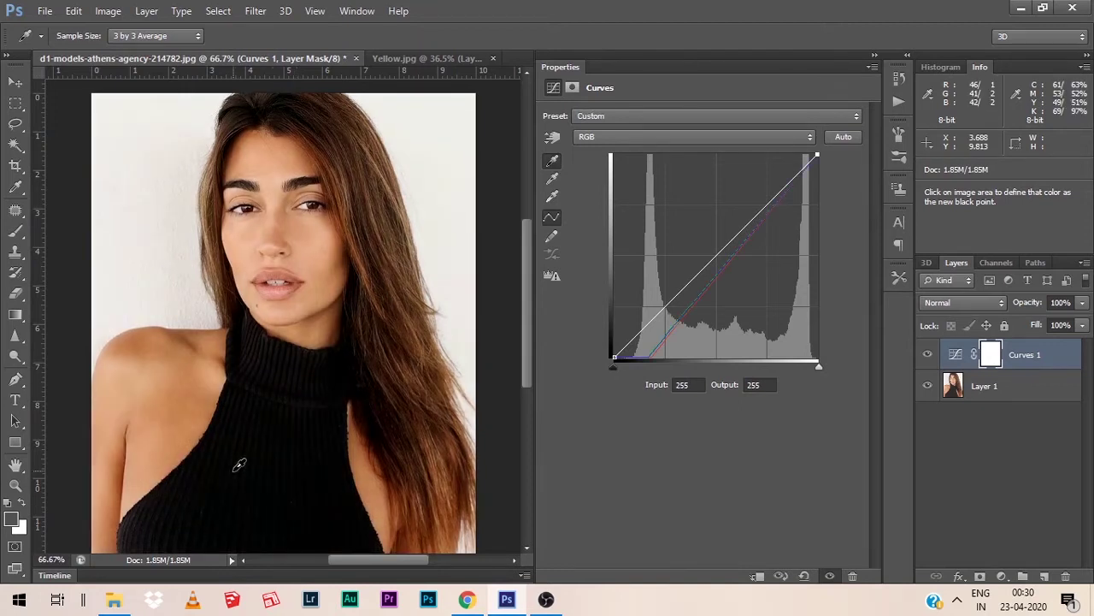
{"action": "left_click", "coordinate": [929, 354]}
{"action": "left_click", "coordinate": [929, 355]}
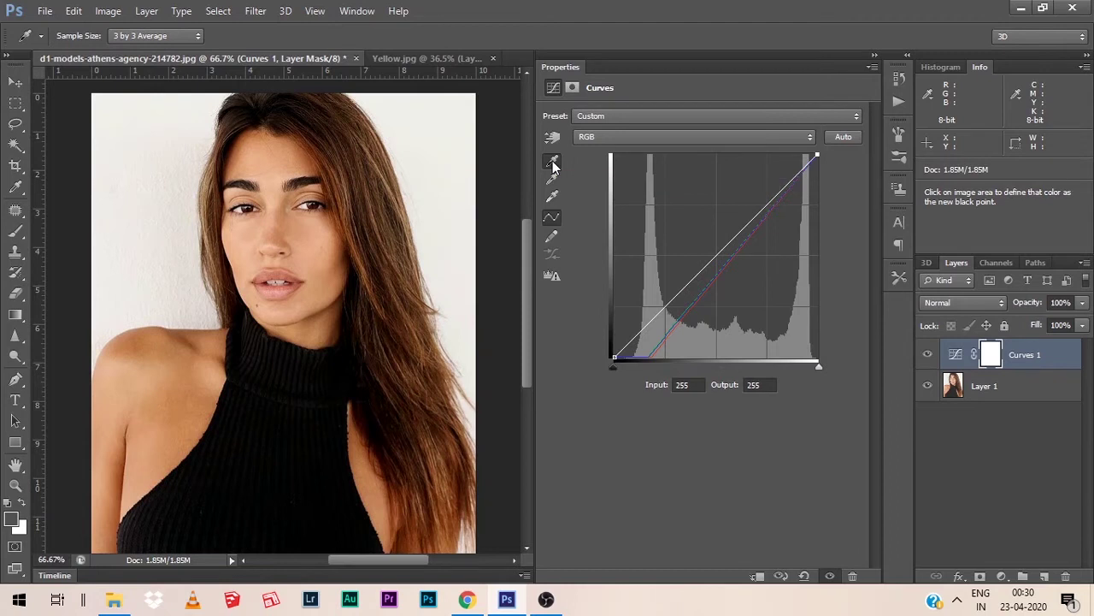
{"action": "key", "text": "ctrl+z"}
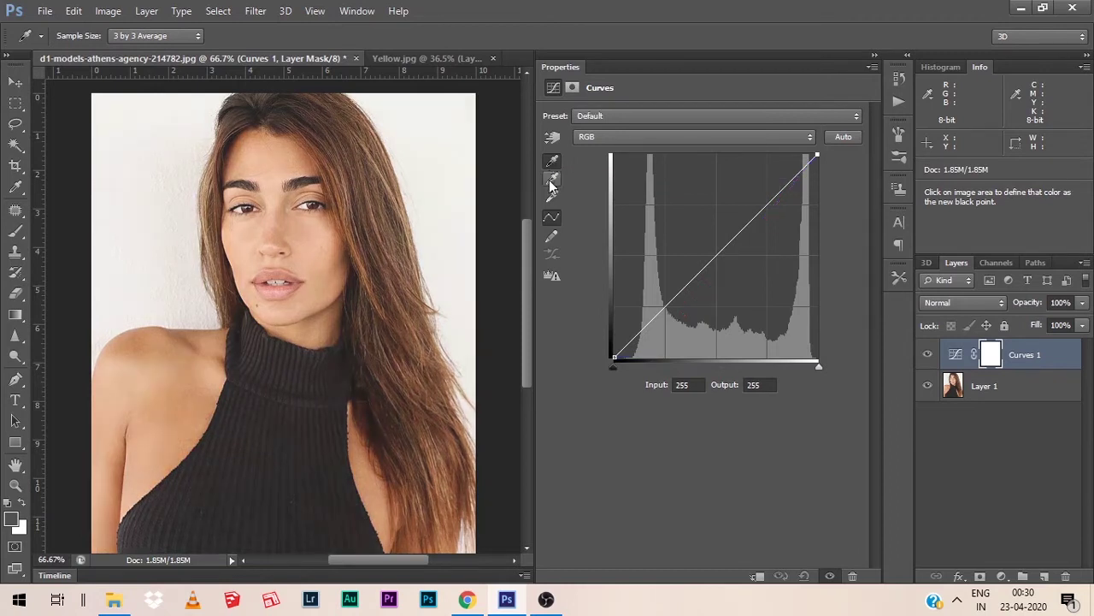
{"action": "left_click", "coordinate": [552, 180]}
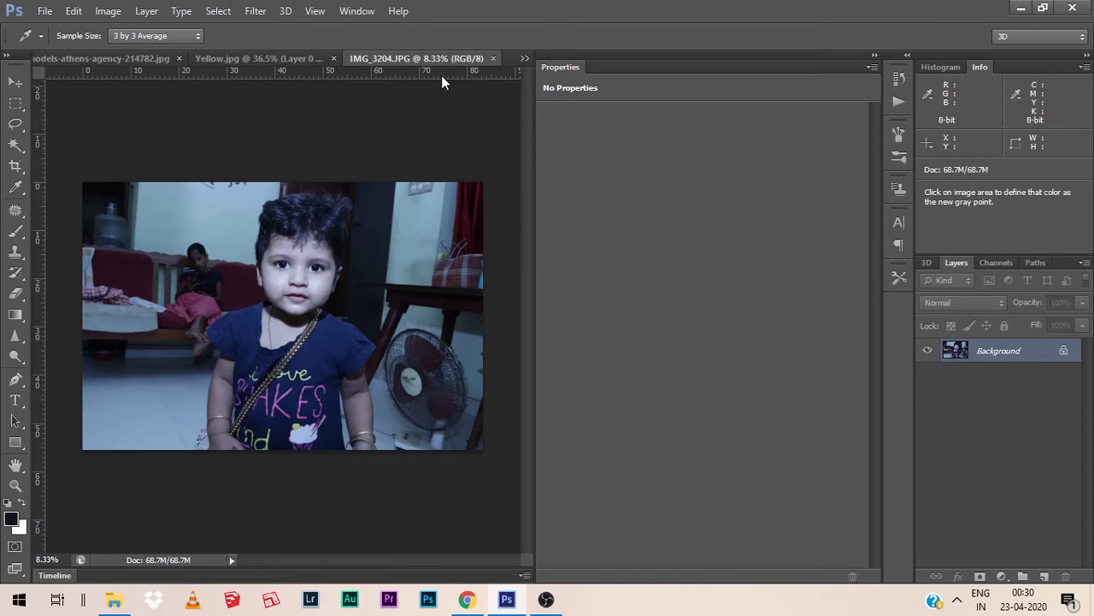
Add a Curves adjustment layer to IMG_3204.JPG and pick the gray-point eyedropper.
{"action": "left_click", "coordinate": [1001, 576]}
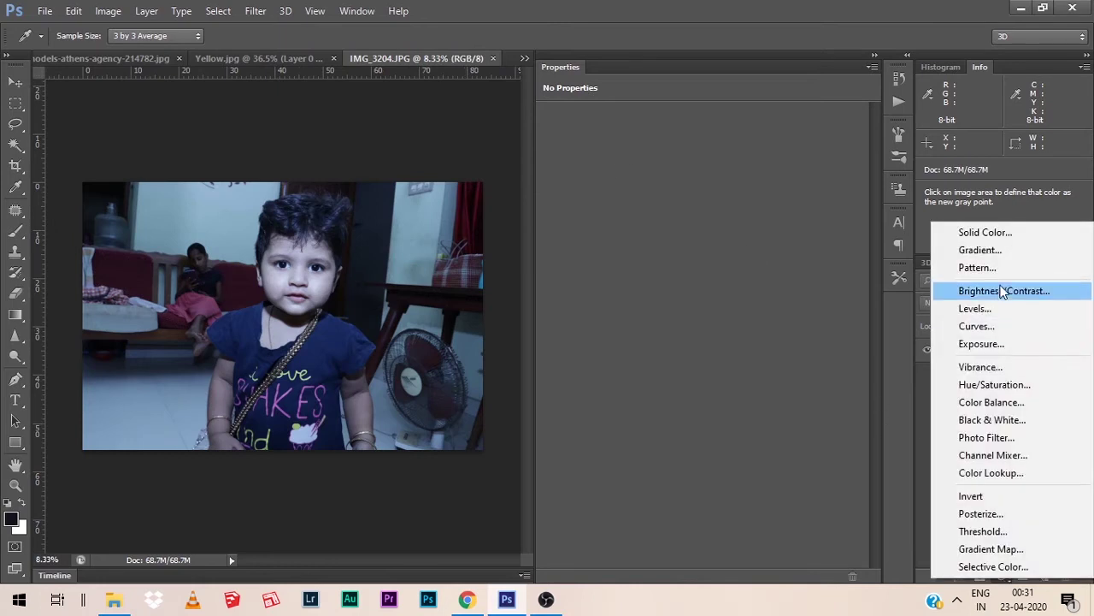
{"action": "left_click", "coordinate": [1000, 326]}
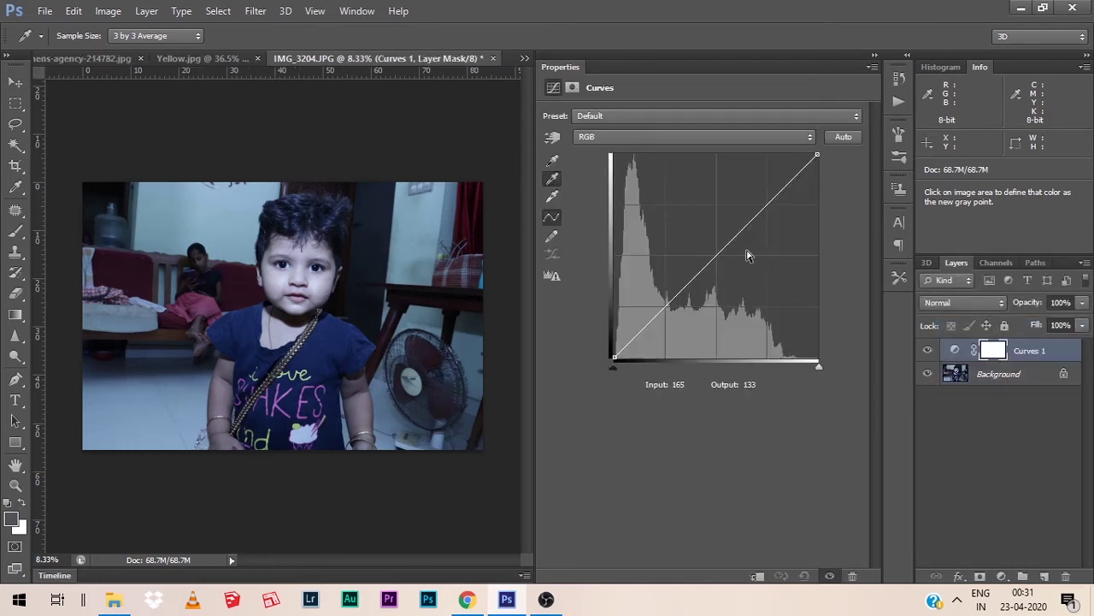
{"action": "left_click", "coordinate": [552, 179]}
{"action": "left_click", "coordinate": [552, 180]}
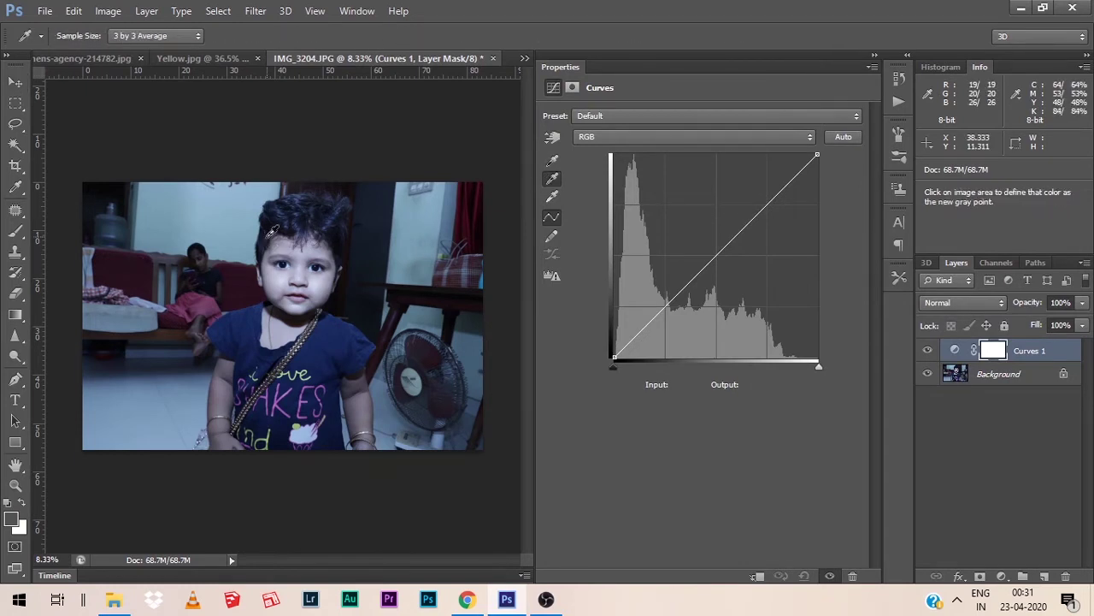
Neutralize IMG_3204.JPG's blue cast with a gray-point sample near the sofa, then return to the portrait.
{"action": "key", "text": "ctrl+plus"}
{"action": "key", "text": "ctrl+plus"}
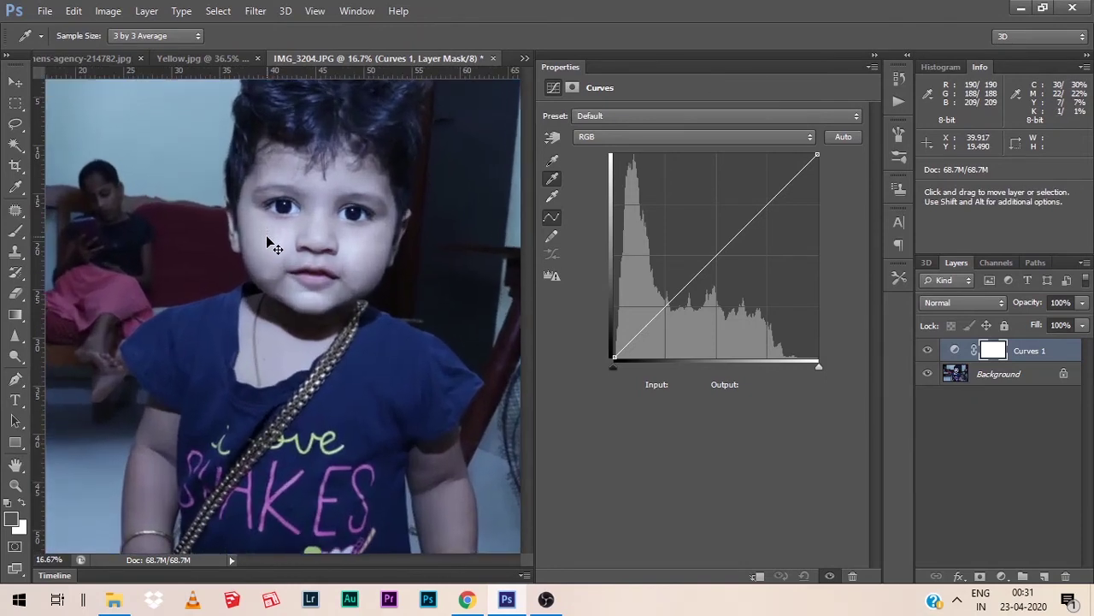
{"action": "key", "text": "ctrl+plus"}
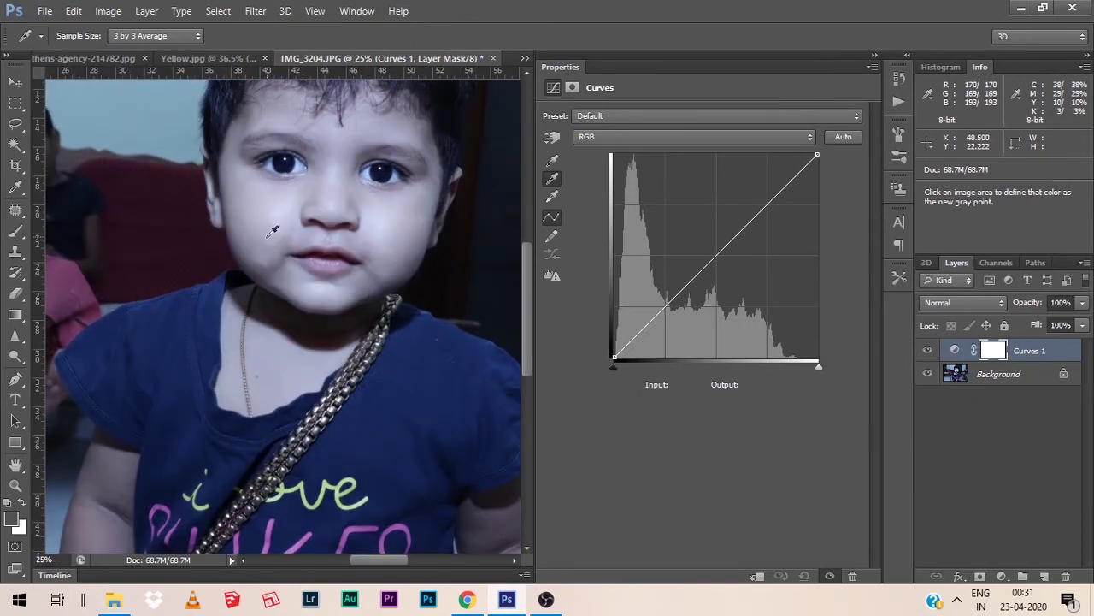
{"action": "key", "text": "h"}
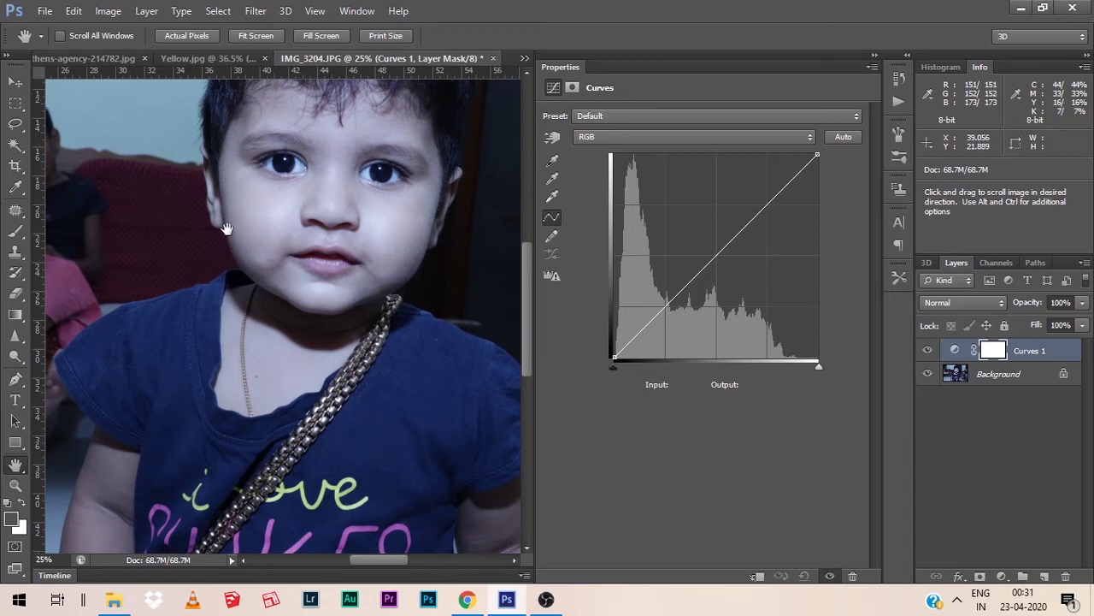
{"action": "left_click_drag", "start_coordinate": [227, 229], "coordinate": [389, 243]}
{"action": "left_click_drag", "start_coordinate": [203, 261], "coordinate": [256, 306]}
{"action": "left_click", "coordinate": [255, 306], "text": "ctrl"}
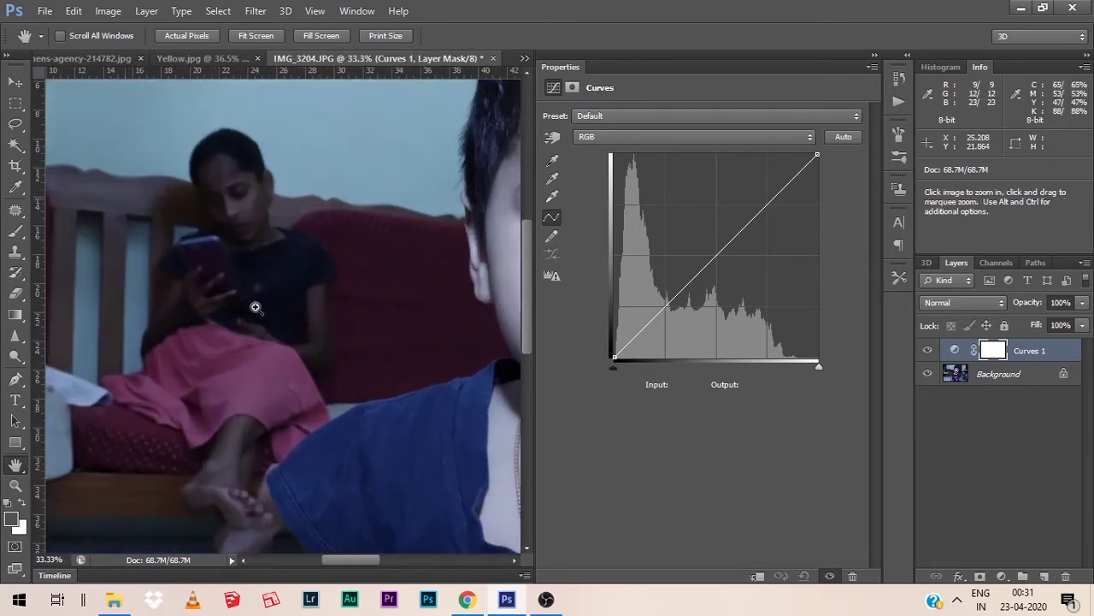
{"action": "left_click", "coordinate": [255, 306], "text": "ctrl"}
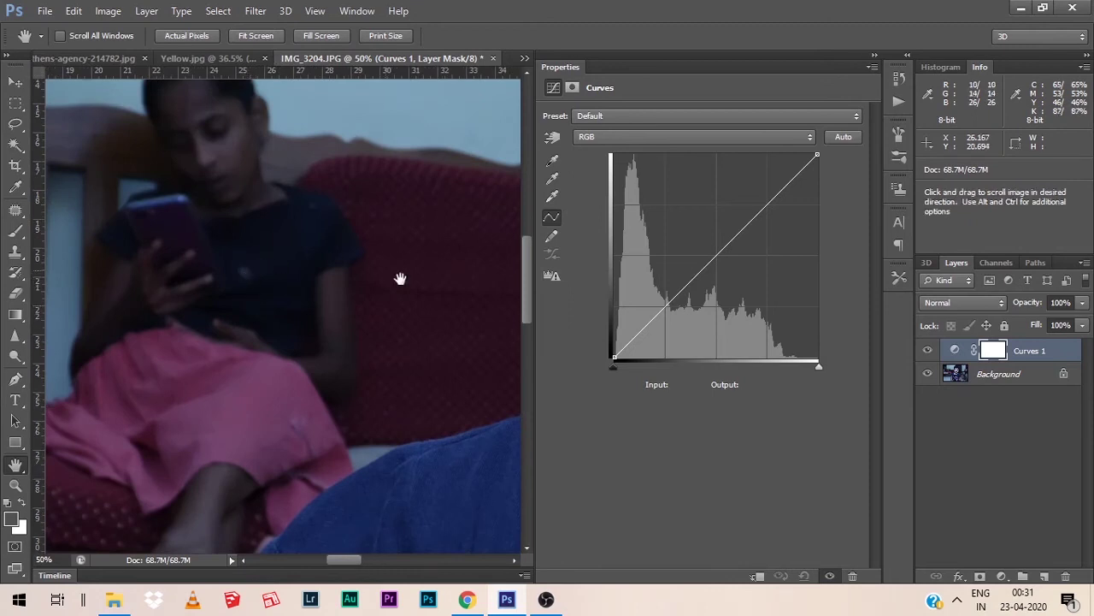
{"action": "left_click", "coordinate": [553, 179]}
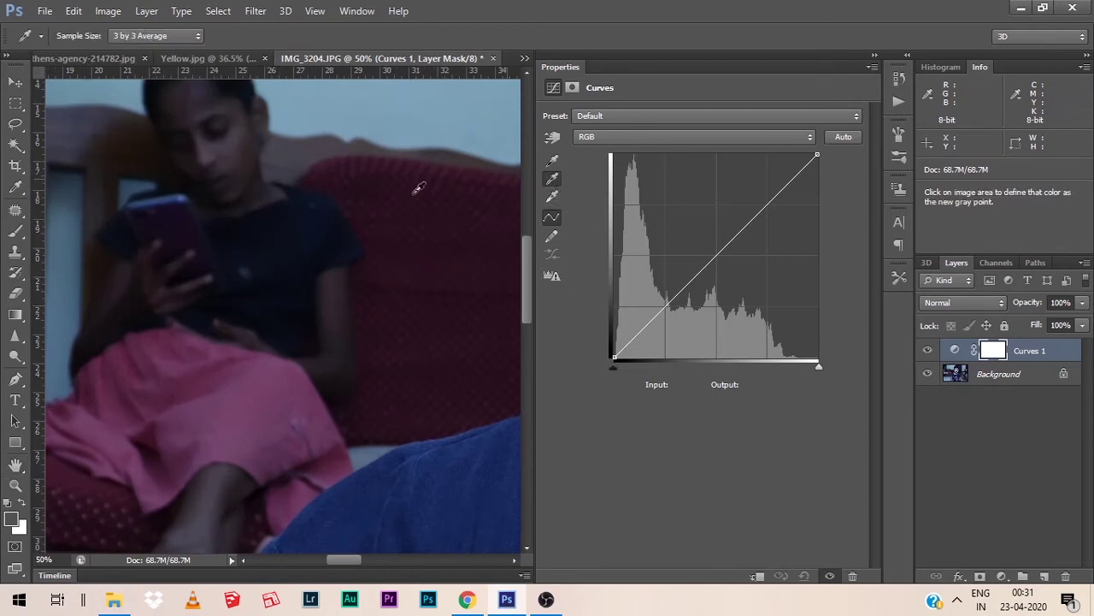
{"action": "left_click", "coordinate": [248, 271]}
{"action": "left_click", "coordinate": [250, 265]}
{"action": "key", "text": "ctrl+0"}
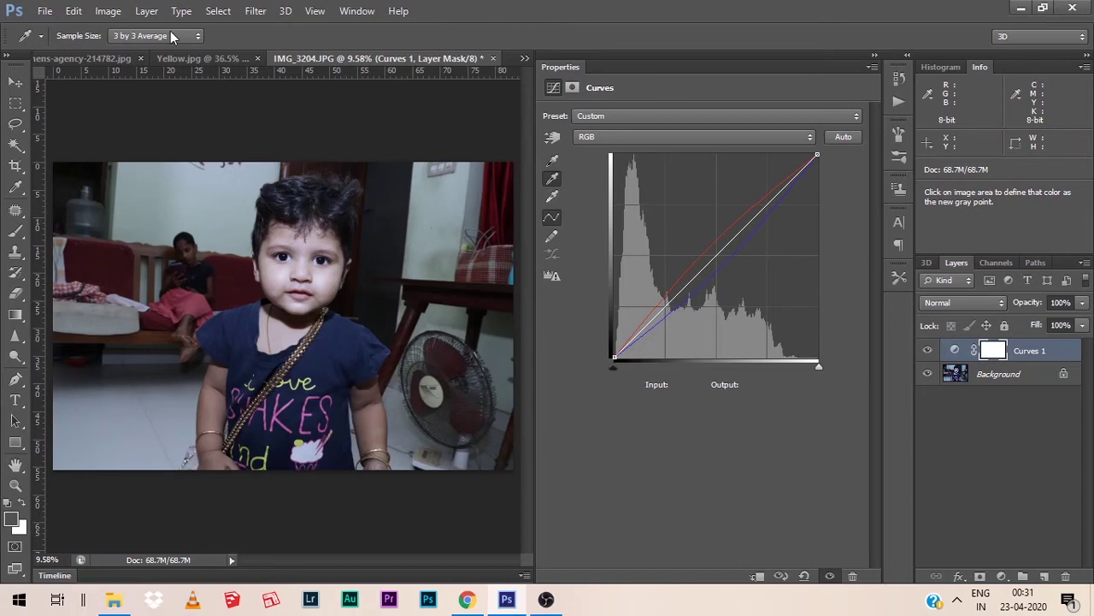
{"action": "left_click", "coordinate": [82, 58]}
Try the bright background as the white point with the white-point eyedropper.
{"action": "left_click", "coordinate": [553, 198]}
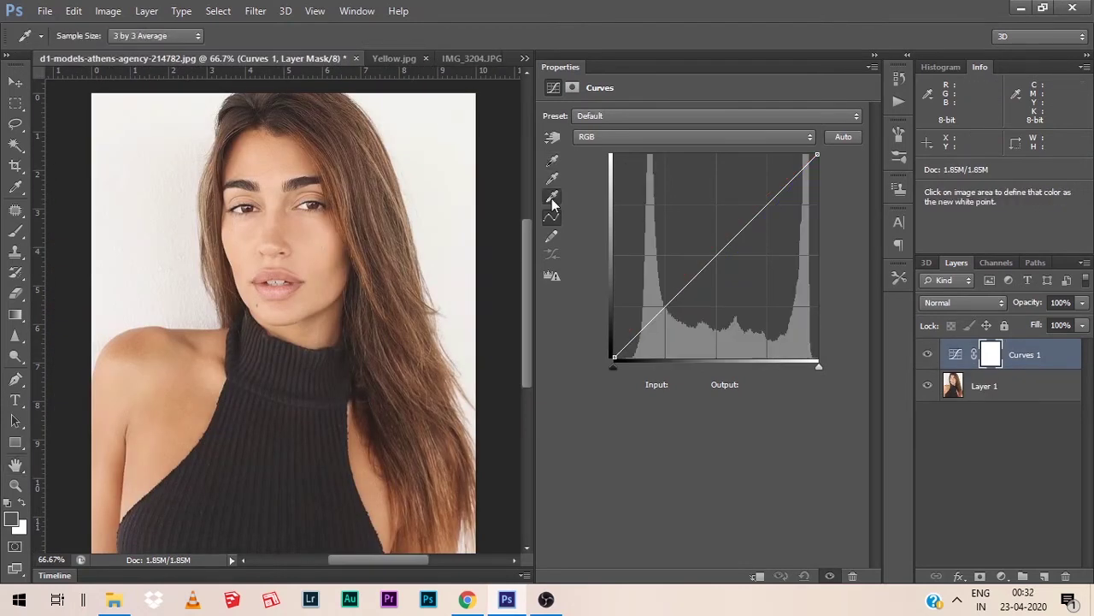
{"action": "left_click", "coordinate": [459, 177]}
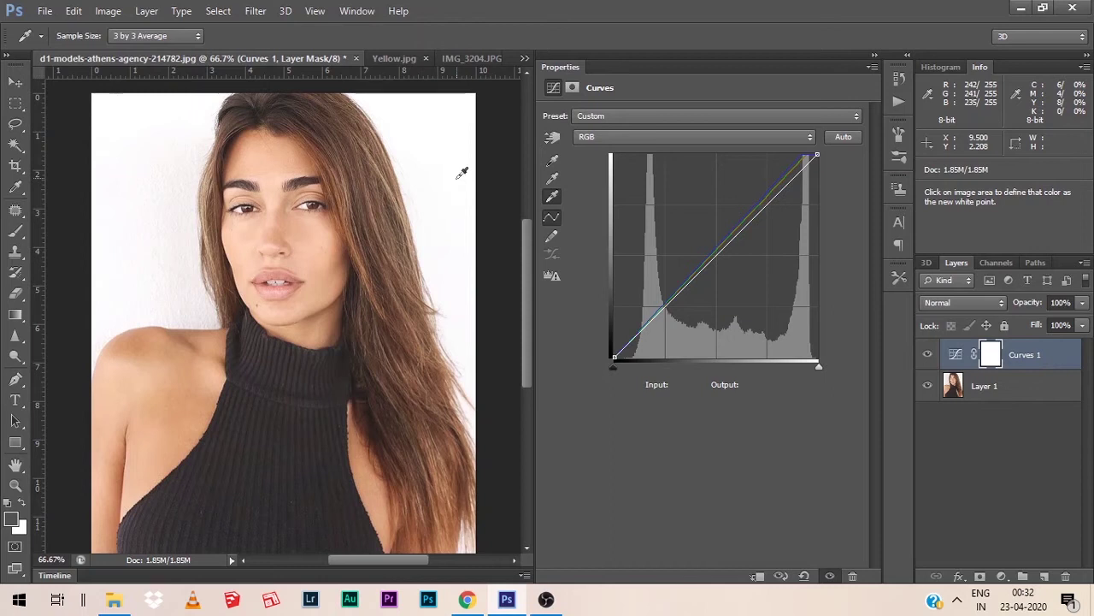
{"action": "left_click", "coordinate": [552, 196]}
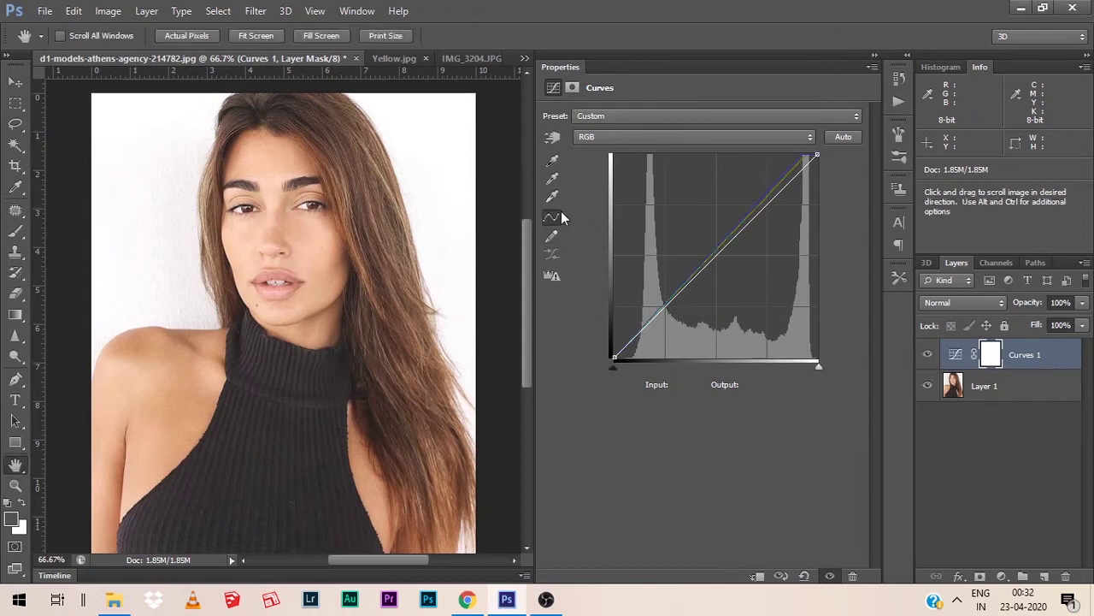
Sketch an S-curve, delete its points back to a straight line, and choose the curve pencil.
{"action": "left_click_drag", "start_coordinate": [666, 305], "coordinate": [665, 285]}
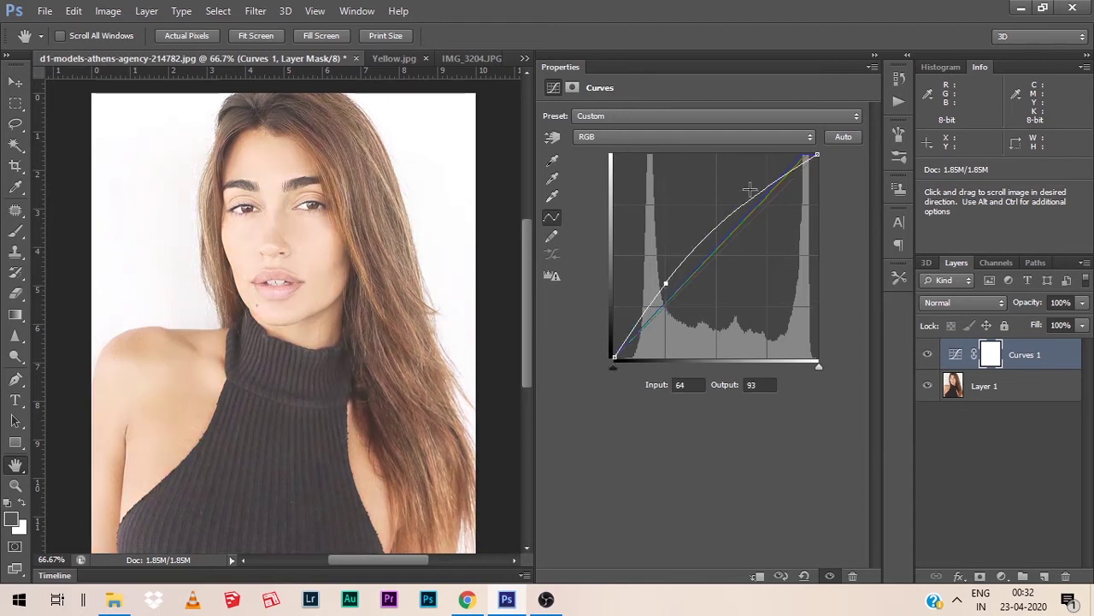
{"action": "left_click_drag", "start_coordinate": [784, 182], "coordinate": [784, 205]}
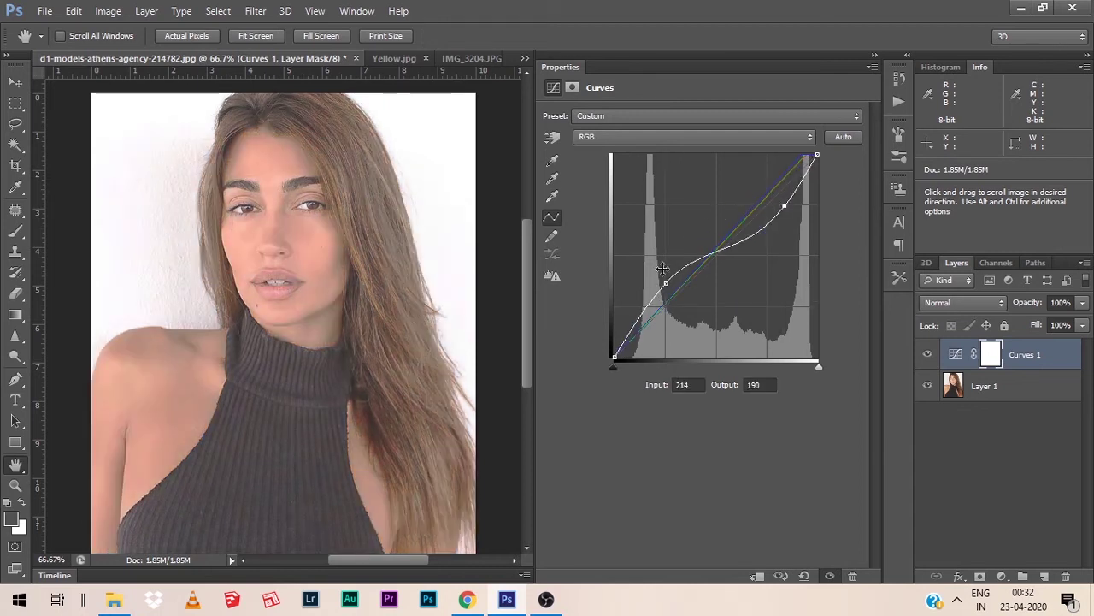
{"action": "key", "text": "Delete"}
{"action": "key", "text": "Delete"}
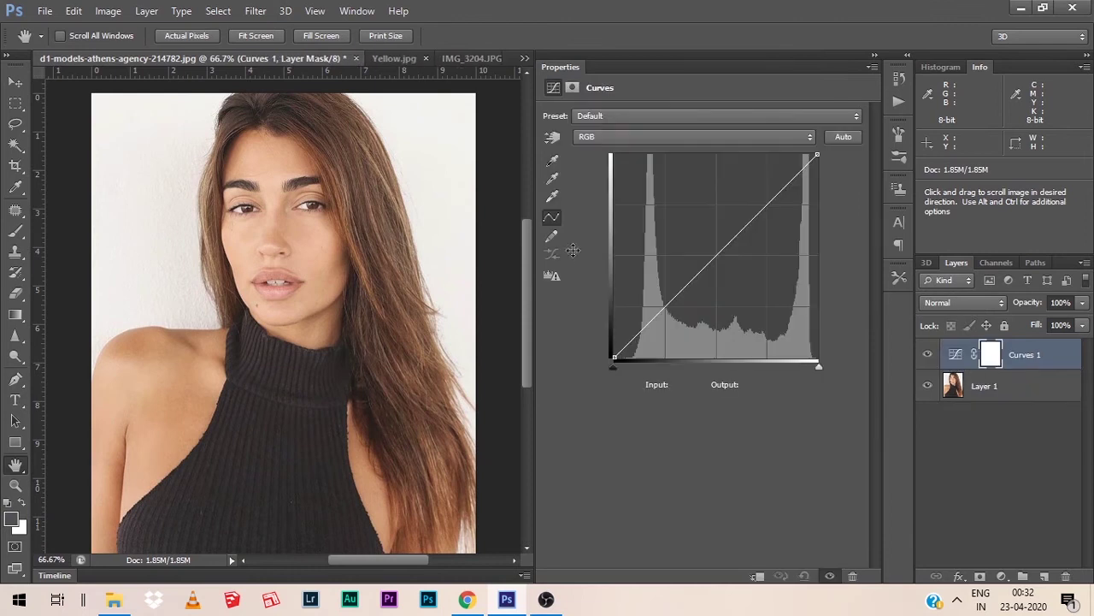
{"action": "left_click", "coordinate": [550, 236]}
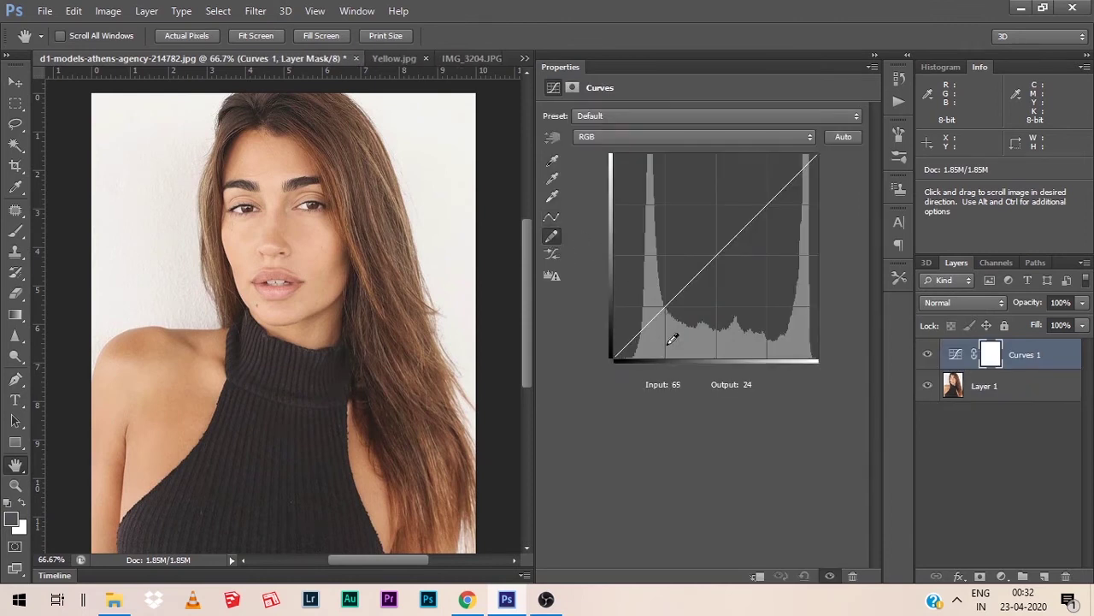
{"action": "left_click", "coordinate": [618, 355]}
{"action": "mouse_move", "coordinate": [625, 344]}
{"action": "left_mouse_down"}
{"action": "mouse_move", "coordinate": [694, 301]}
{"action": "mouse_move", "coordinate": [734, 220]}
{"action": "mouse_move", "coordinate": [823, 151]}
{"action": "left_mouse_up"}
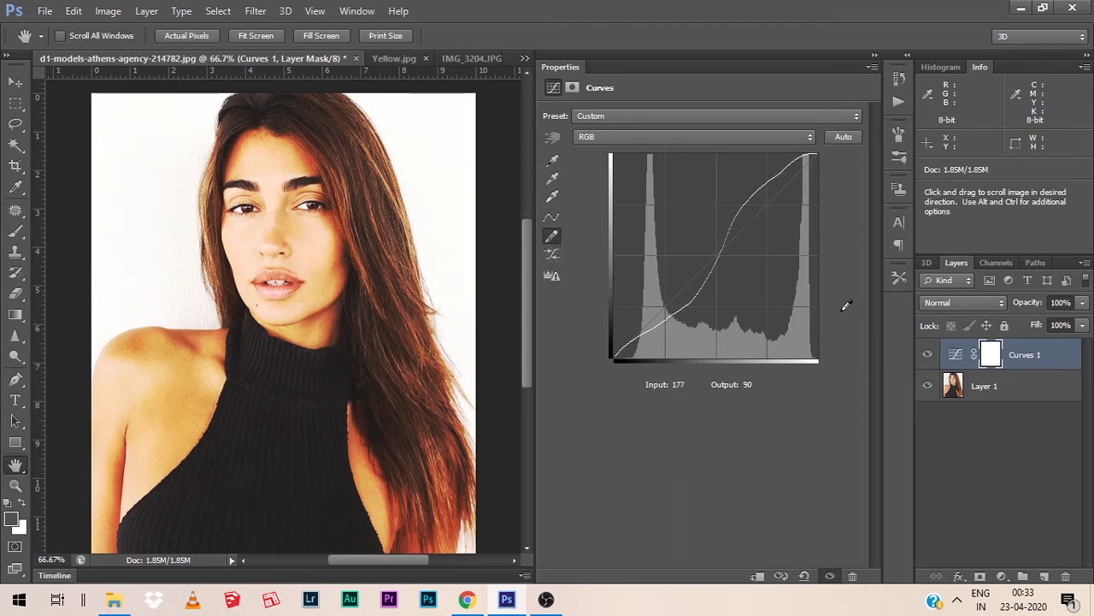
{"action": "left_click", "coordinate": [552, 275]}
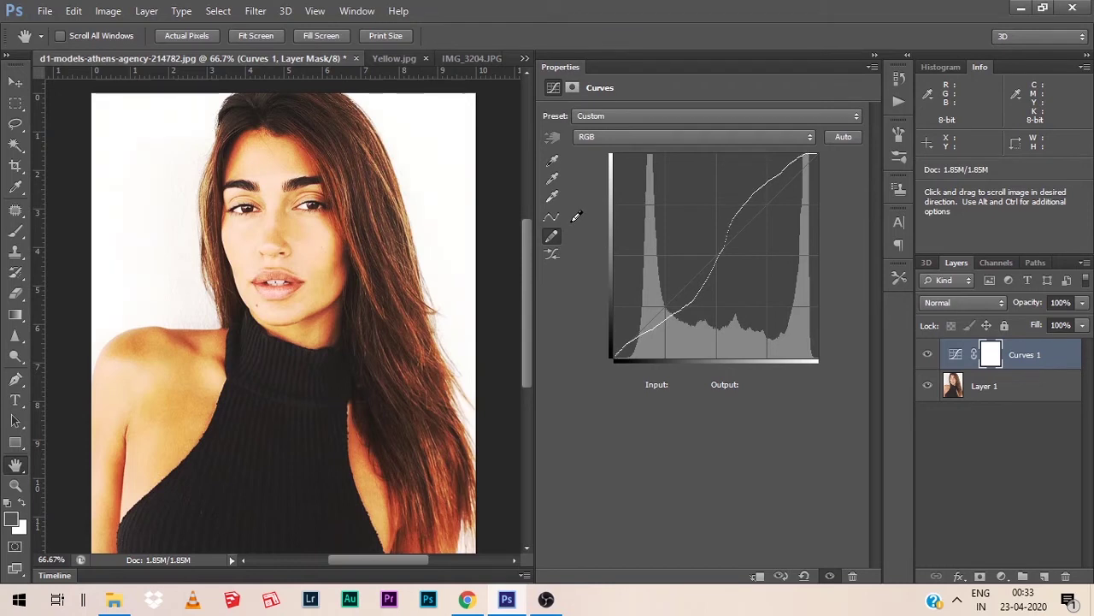
{"action": "key", "text": "ctrl+z"}
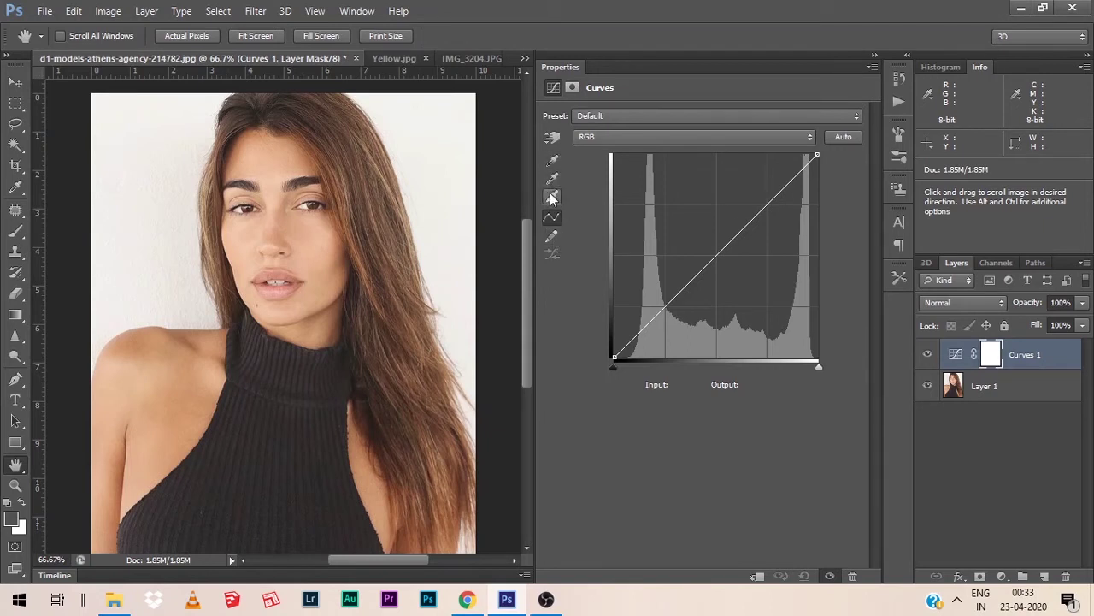
Enable on-image adjusting and open the RGB channel list showing Red, Green and Blue.
{"action": "left_click", "coordinate": [551, 139]}
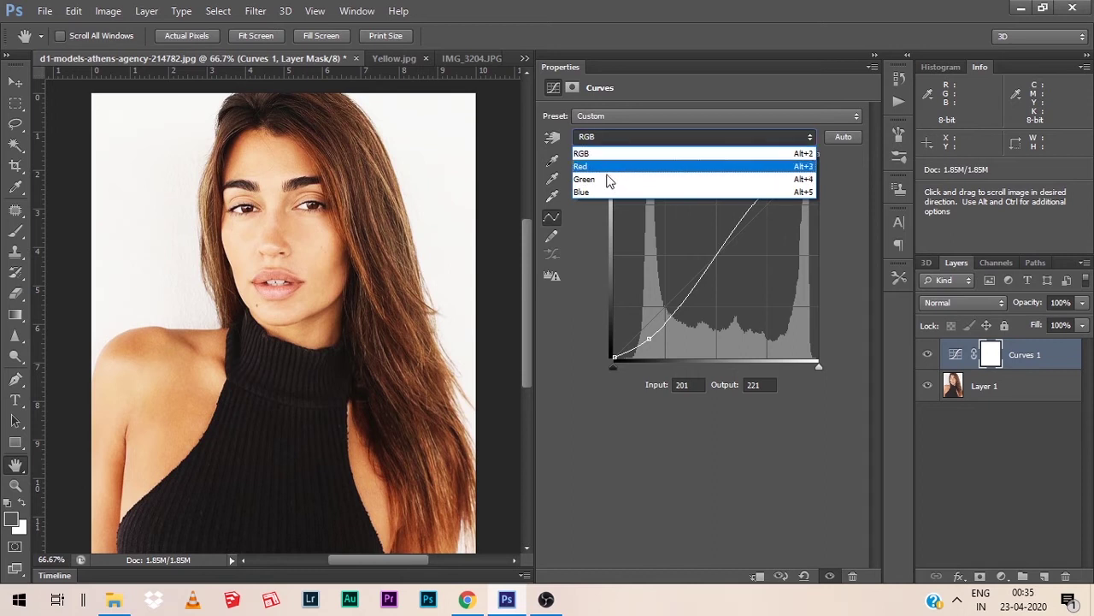
{"action": "left_click", "coordinate": [608, 136]}
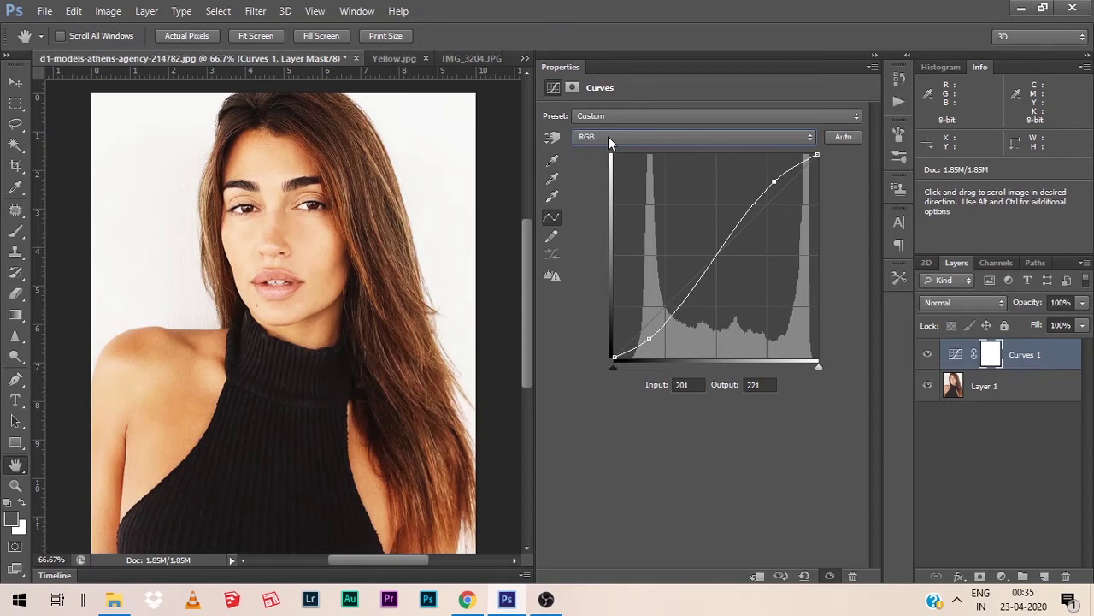
{"action": "left_click", "coordinate": [608, 136]}
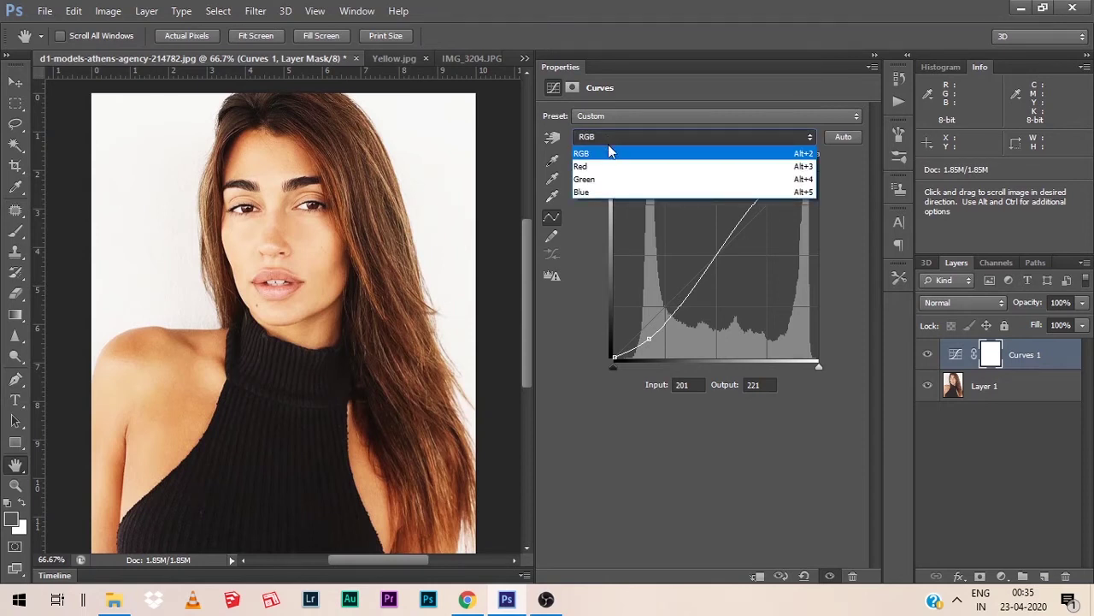
{"action": "left_click", "coordinate": [608, 136]}
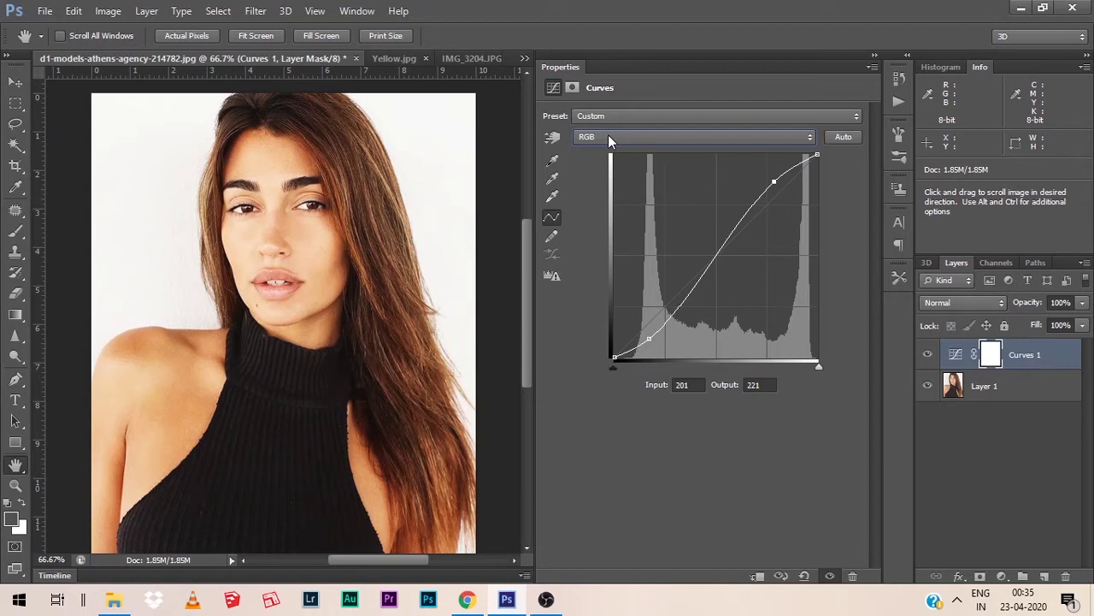
{"action": "left_click", "coordinate": [609, 138]}
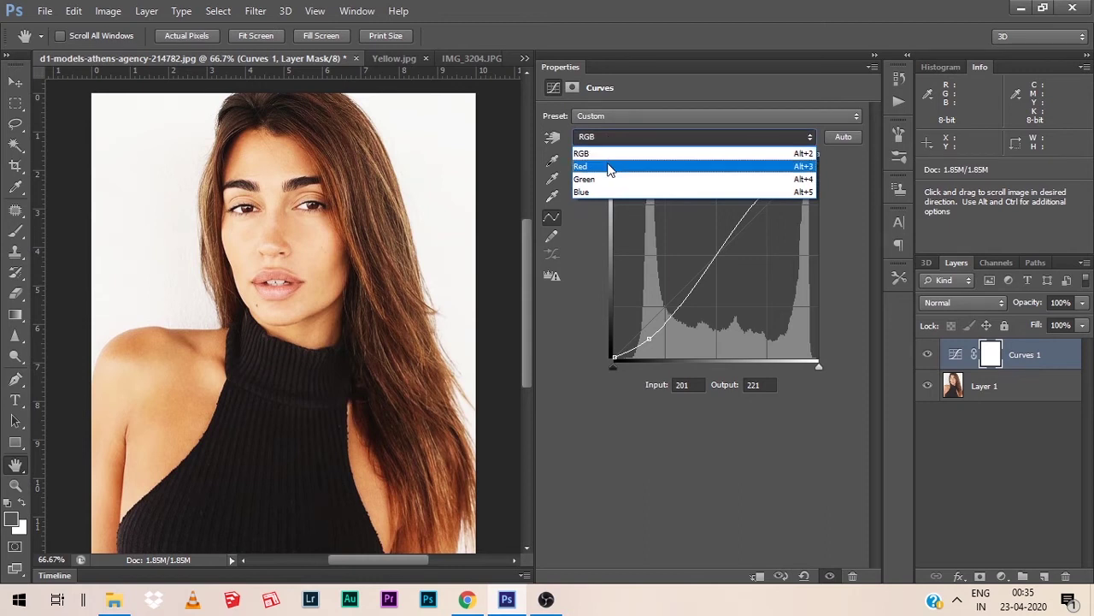
On the Red channel, lift the highlights while anchoring midtones and a shadow point at 60/60.
{"action": "left_click", "coordinate": [608, 167]}
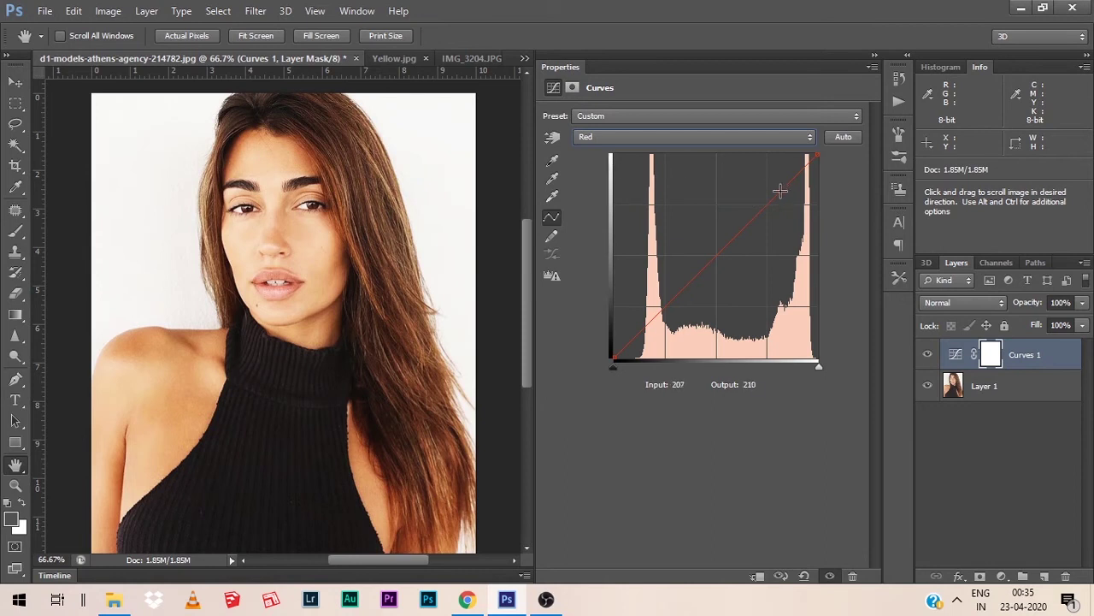
{"action": "left_click_drag", "start_coordinate": [779, 191], "coordinate": [779, 177]}
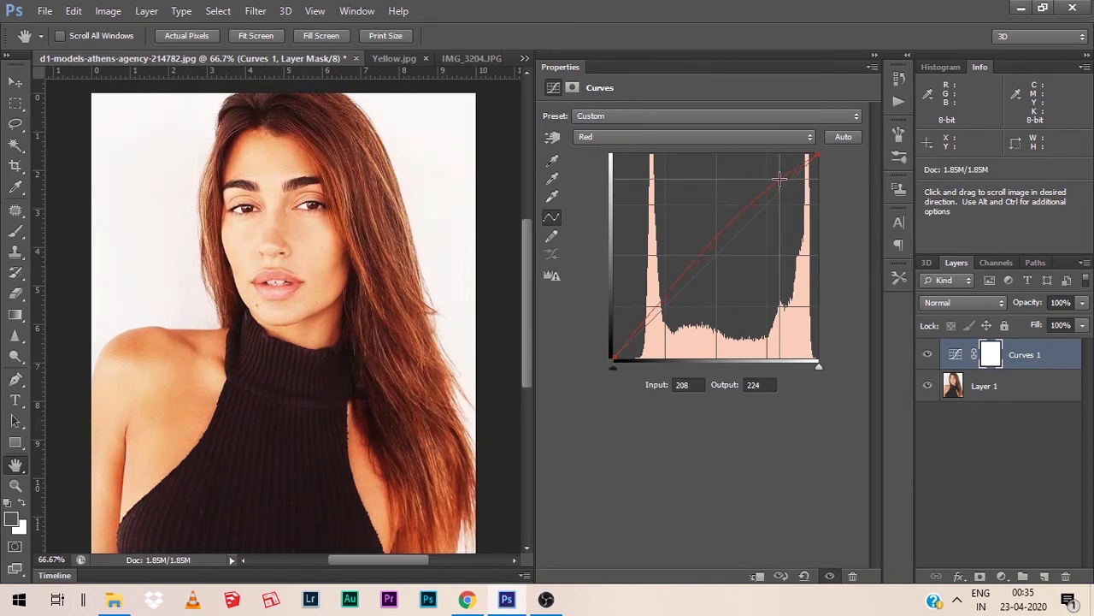
{"action": "left_click_drag", "start_coordinate": [716, 236], "coordinate": [717, 257]}
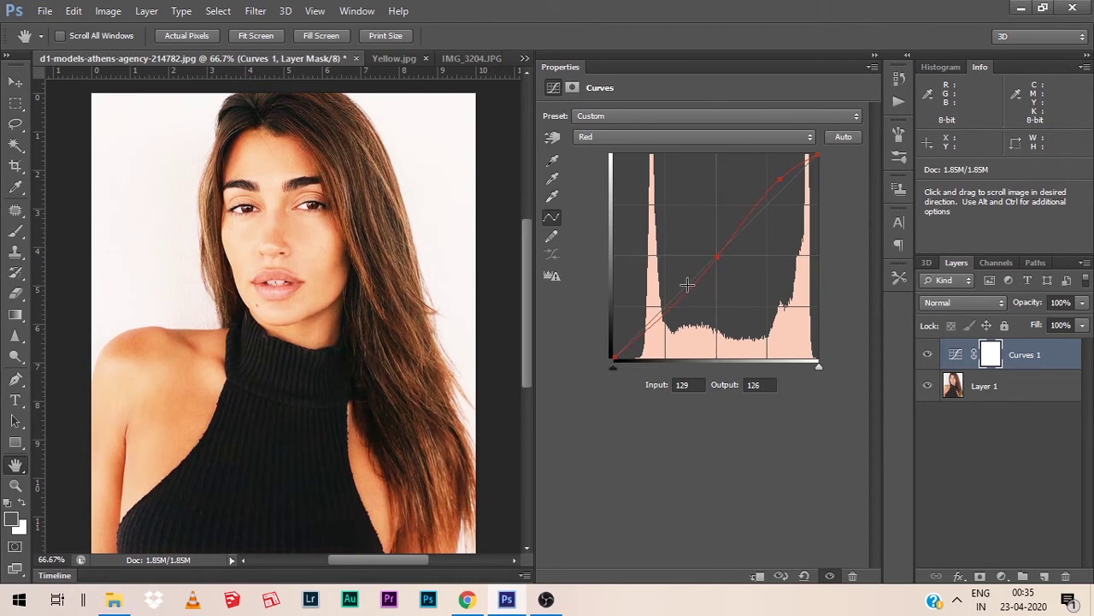
{"action": "left_click_drag", "start_coordinate": [665, 307], "coordinate": [664, 309]}
On the Blue channel, lift the shadows to 35/49 and pin points at midtones and highlights.
{"action": "left_click", "coordinate": [665, 136]}
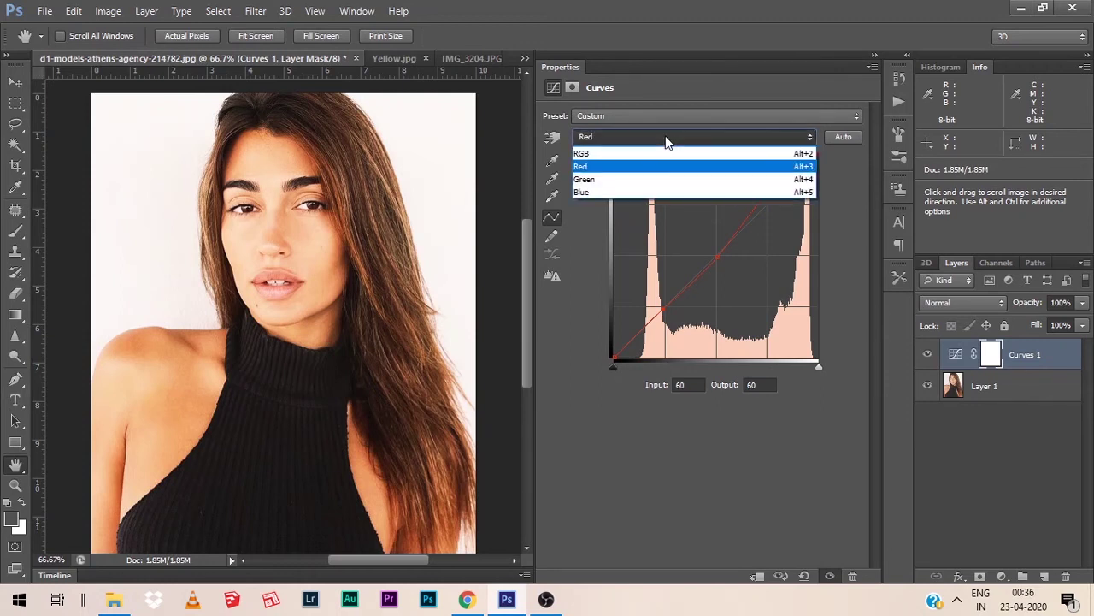
{"action": "left_click", "coordinate": [646, 190]}
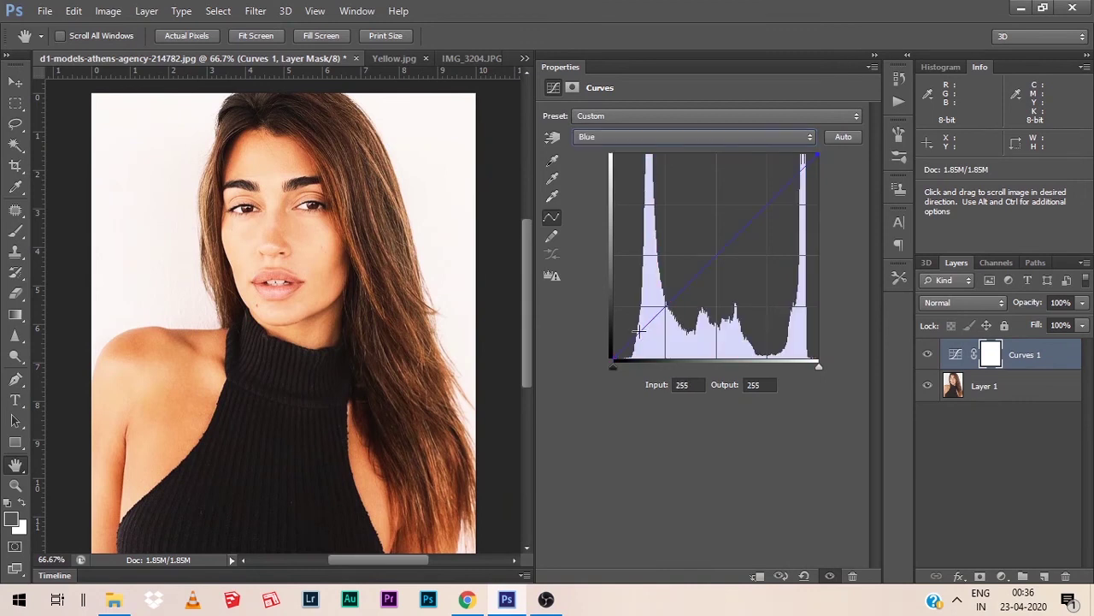
{"action": "left_click_drag", "start_coordinate": [639, 332], "coordinate": [640, 317]}
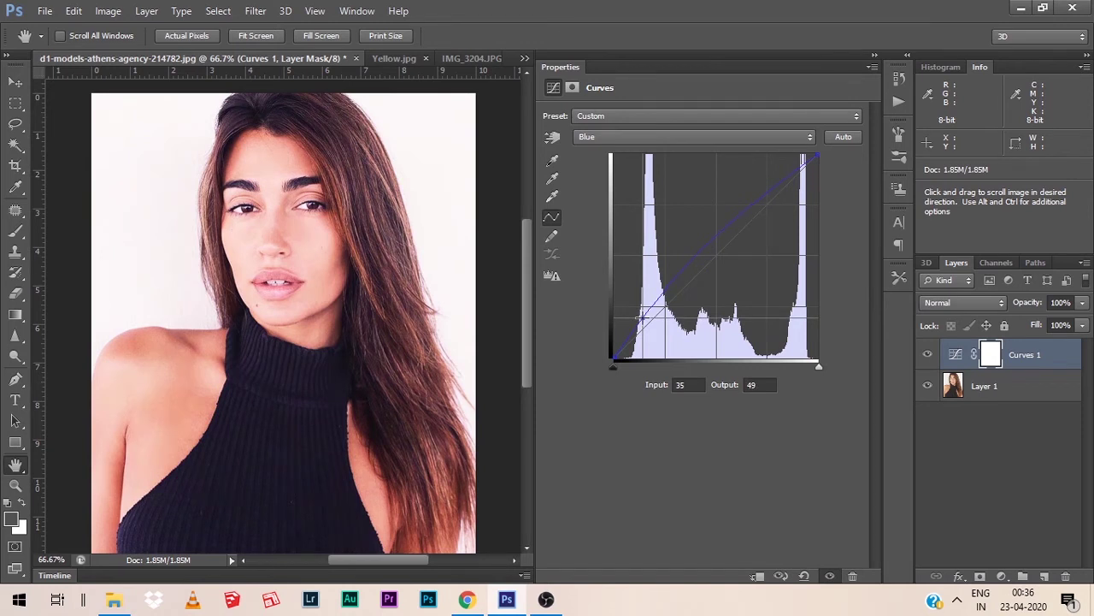
{"action": "left_click_drag", "start_coordinate": [640, 317], "coordinate": [641, 318]}
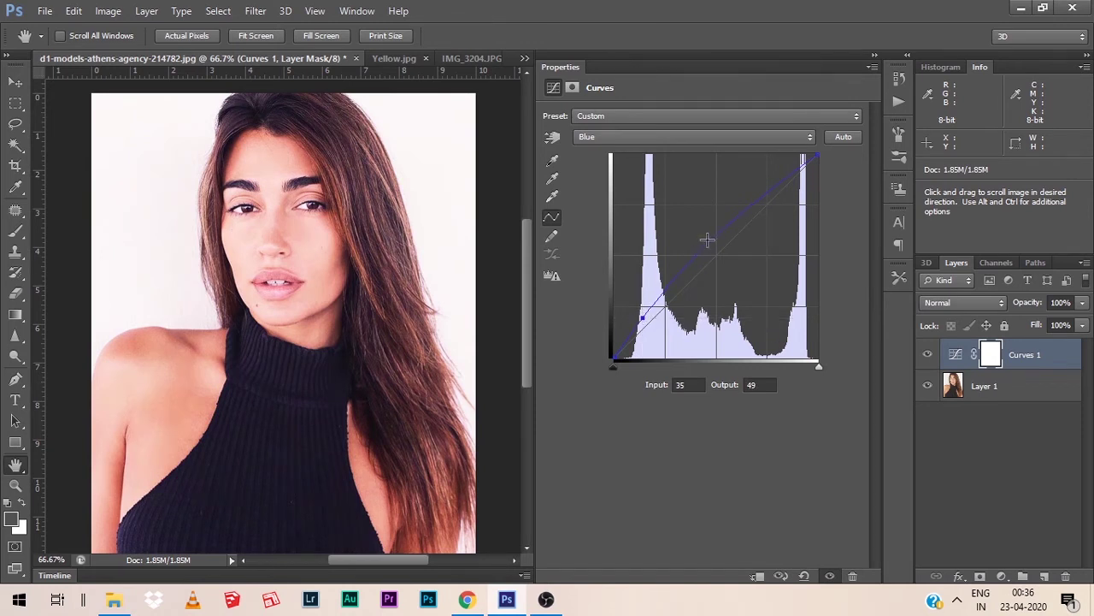
{"action": "left_click_drag", "start_coordinate": [713, 238], "coordinate": [715, 254]}
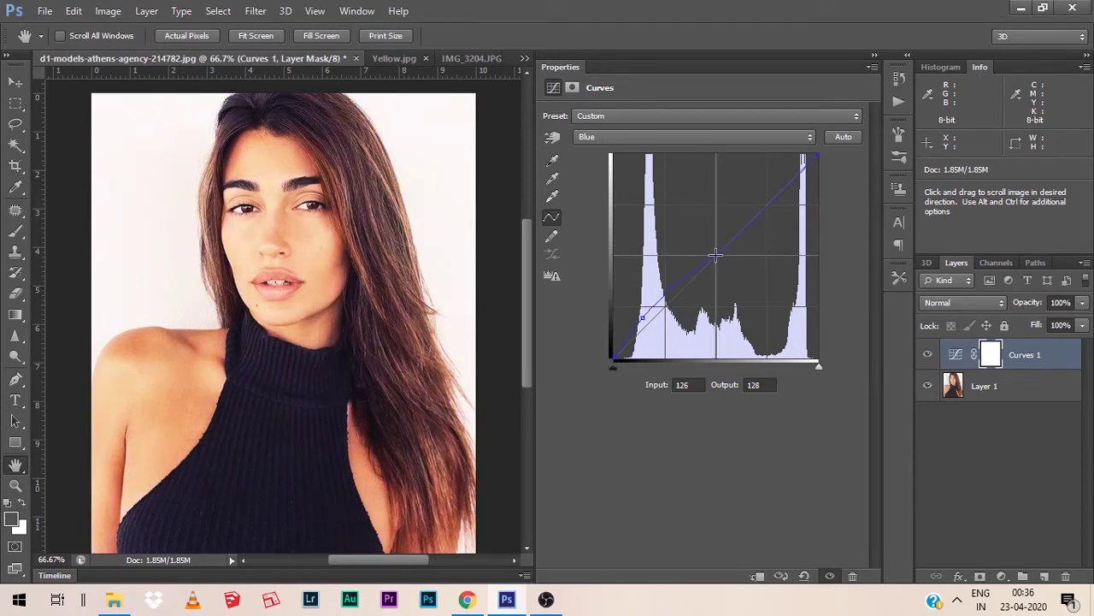
{"action": "left_click", "coordinate": [768, 200]}
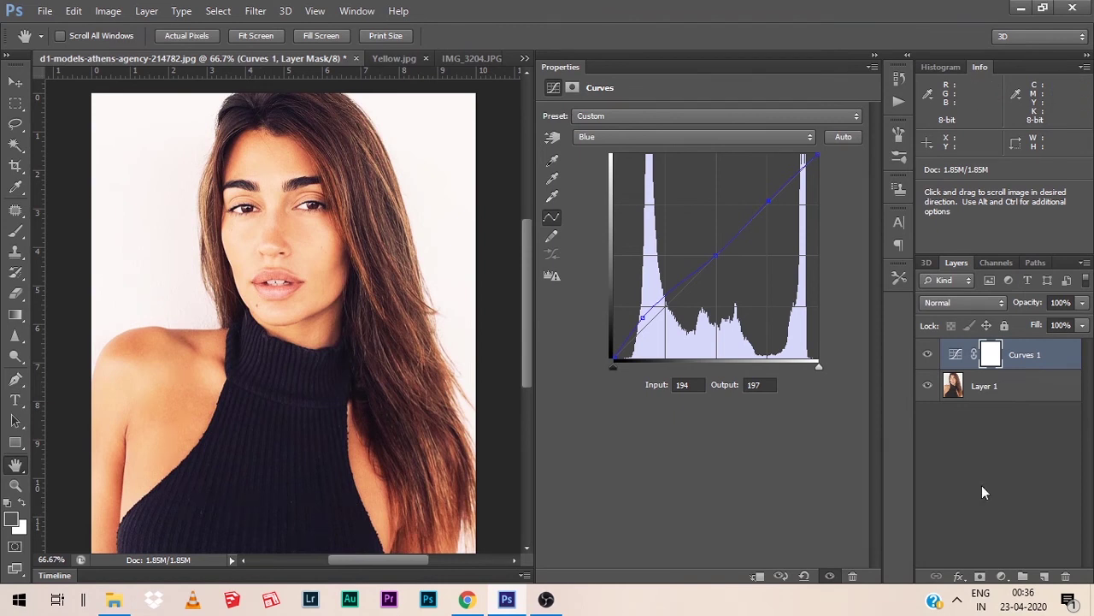
Add a Hue/Saturation layer and sample the skin to target Reds, then the black top.
{"action": "left_click", "coordinate": [1002, 576]}
{"action": "left_click", "coordinate": [982, 373]}
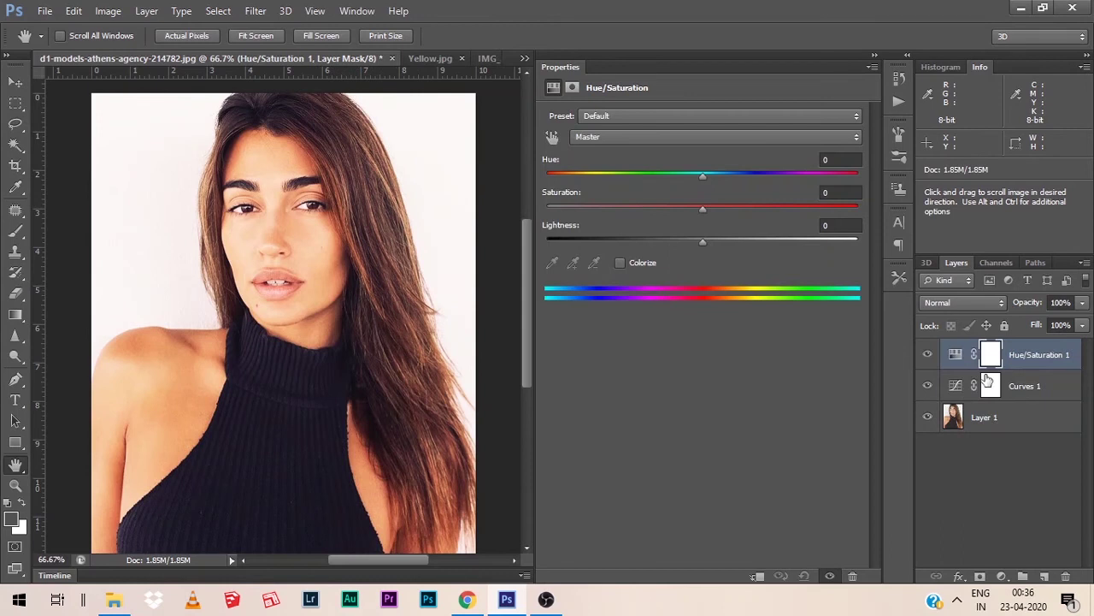
{"action": "left_click", "coordinate": [547, 138]}
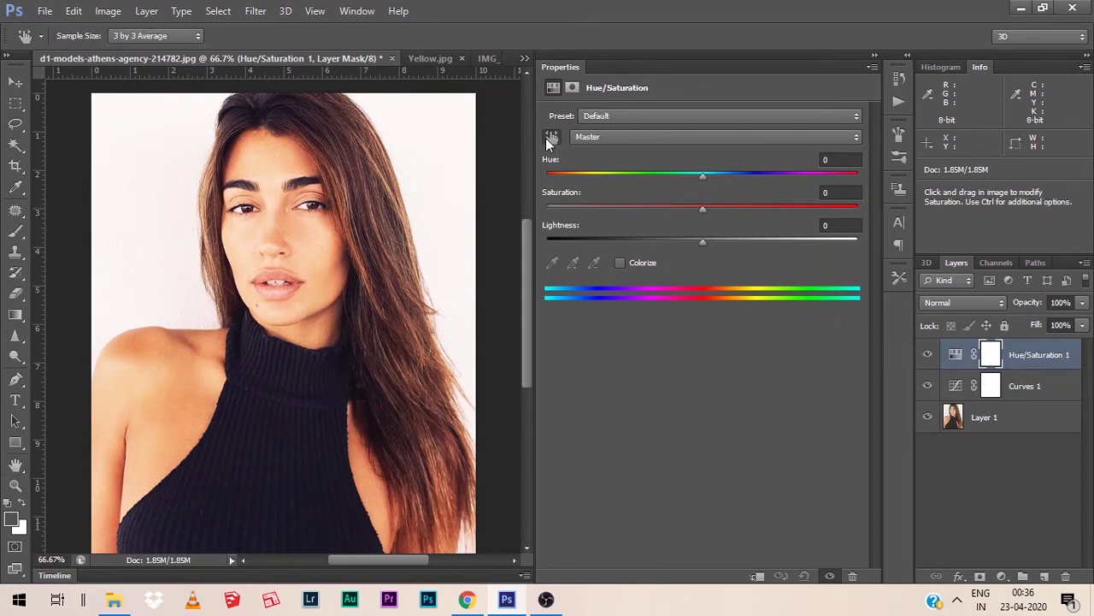
{"action": "left_click", "coordinate": [261, 160]}
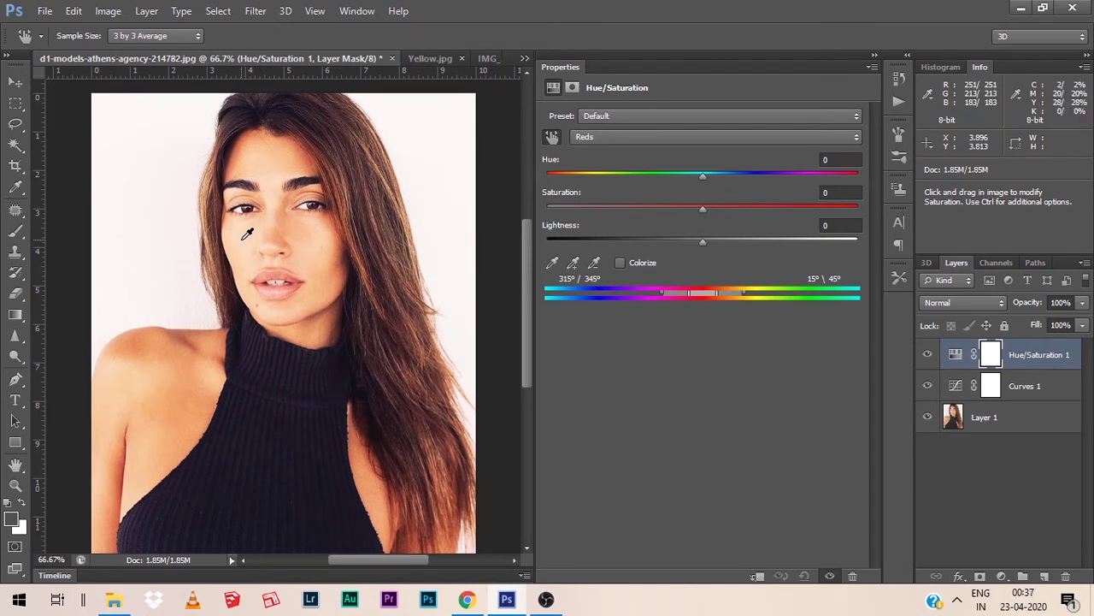
{"action": "left_click", "coordinate": [254, 466]}
Return to Curves 1 and flatten the Red channel curve back to a straight line.
{"action": "key", "text": "alt+bracketleft"}
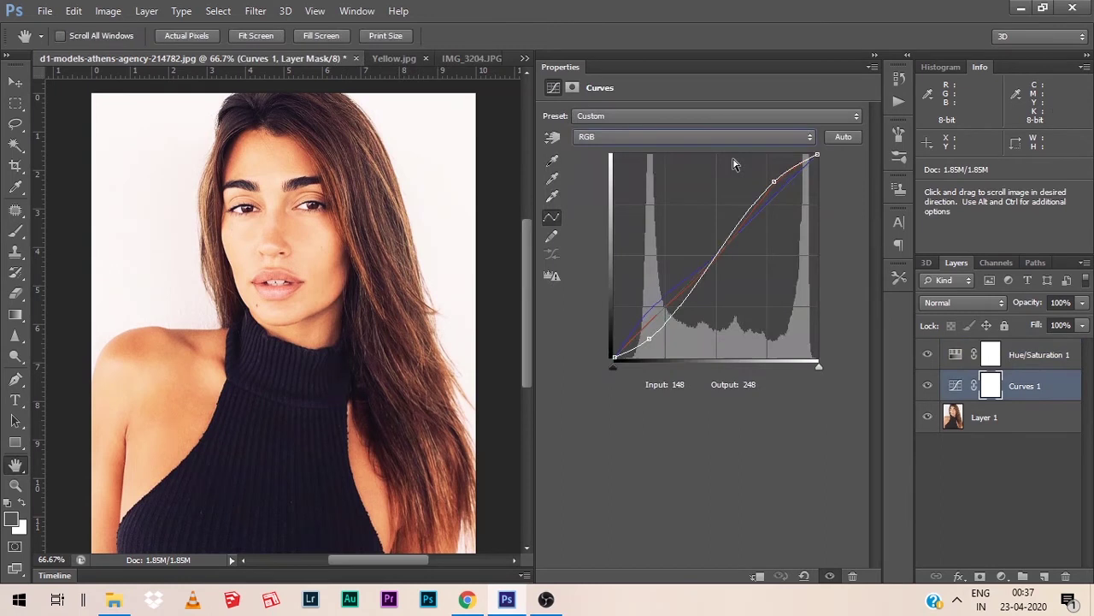
{"action": "left_click", "coordinate": [734, 137]}
{"action": "left_click", "coordinate": [733, 169]}
{"action": "left_click_drag", "start_coordinate": [778, 178], "coordinate": [780, 190]}
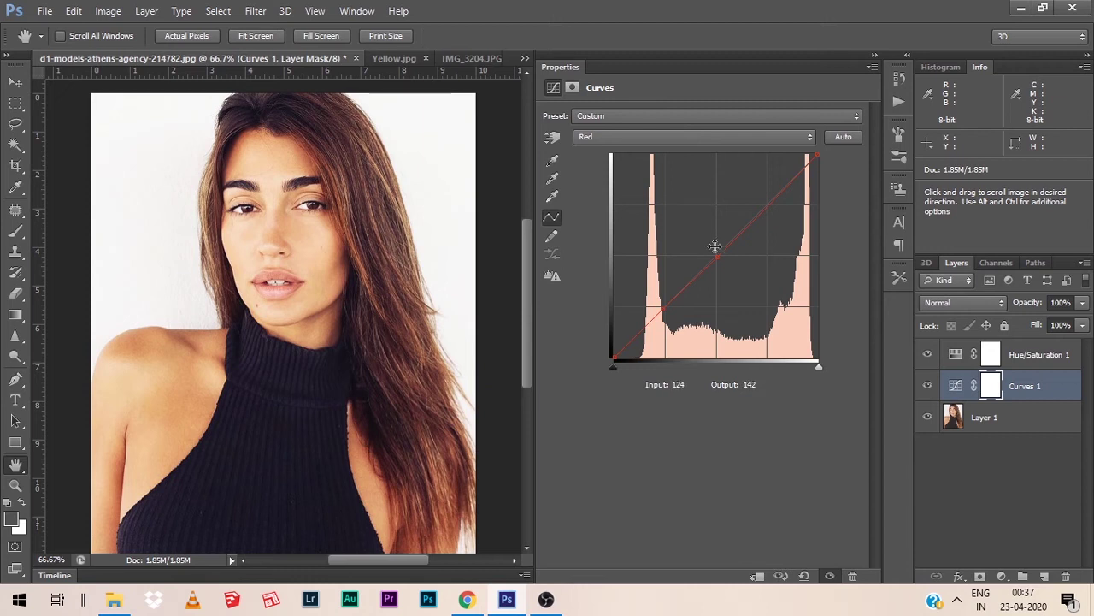
Drag the Blue channel's shadow point off the graph to straighten the Blue curve.
{"action": "left_click", "coordinate": [730, 137]}
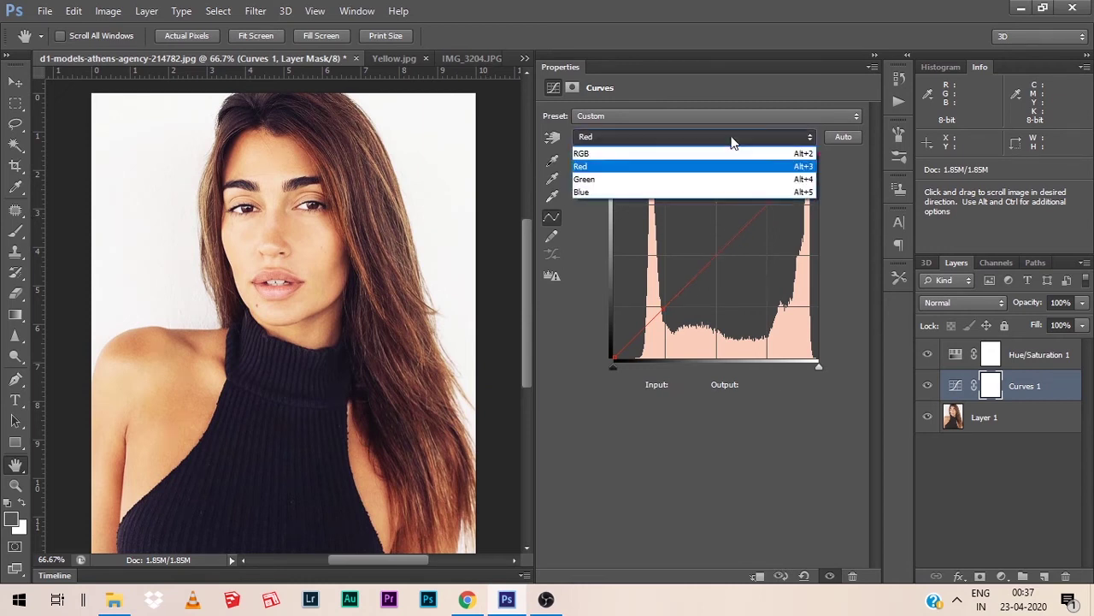
{"action": "left_click", "coordinate": [721, 192]}
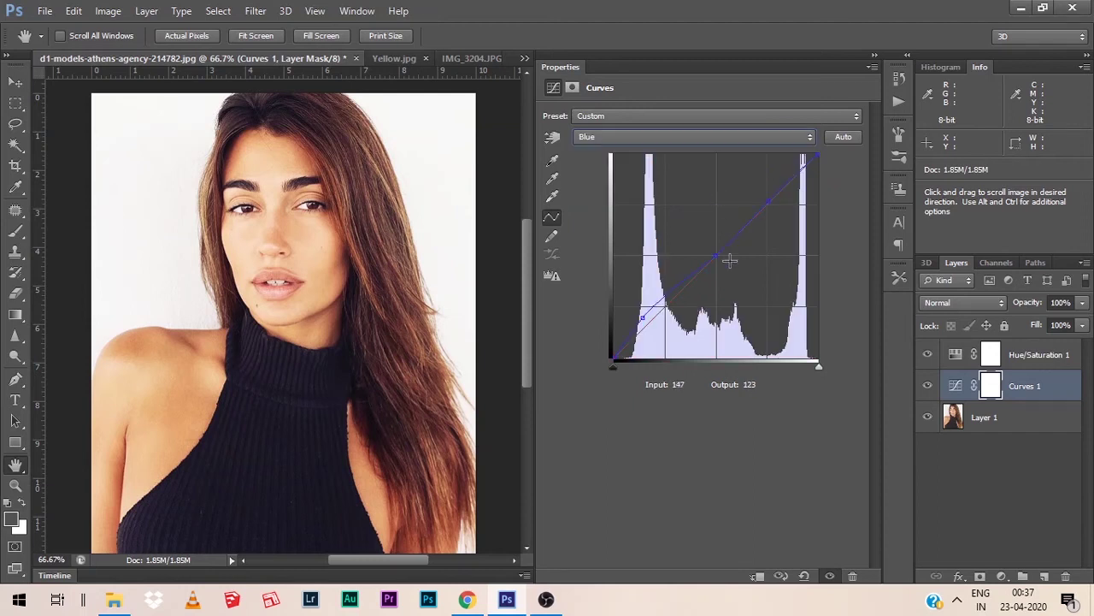
{"action": "left_click_drag", "start_coordinate": [642, 318], "coordinate": [517, 291]}
Lower the Blue curve by sampling the cheek, add midtone and shadow points, and end the upper point at 170/146.
{"action": "left_click", "coordinate": [552, 136]}
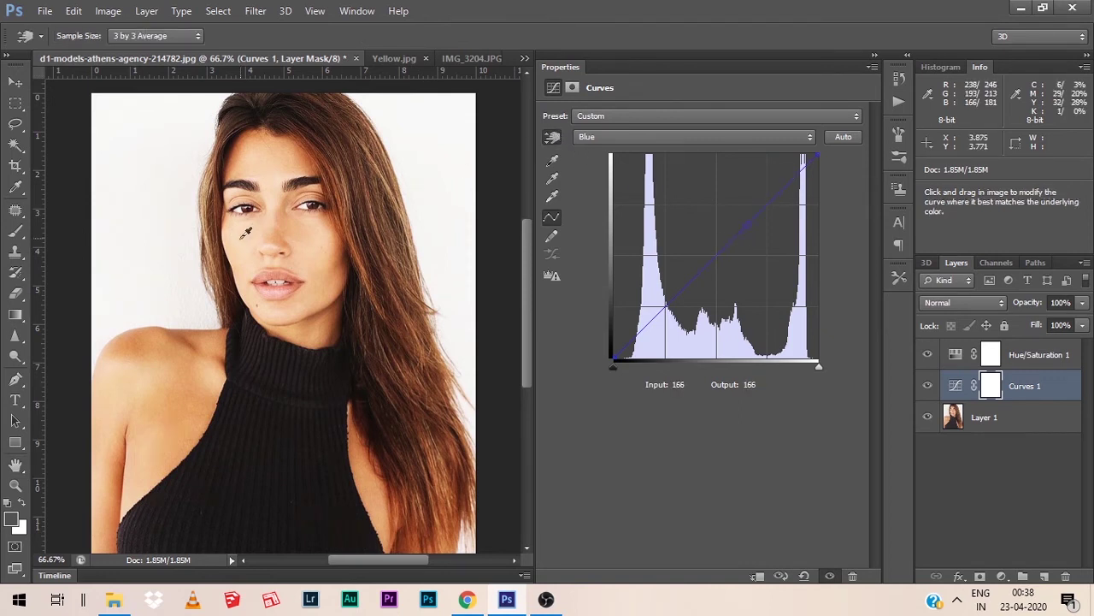
{"action": "left_click_drag", "start_coordinate": [244, 236], "coordinate": [249, 256]}
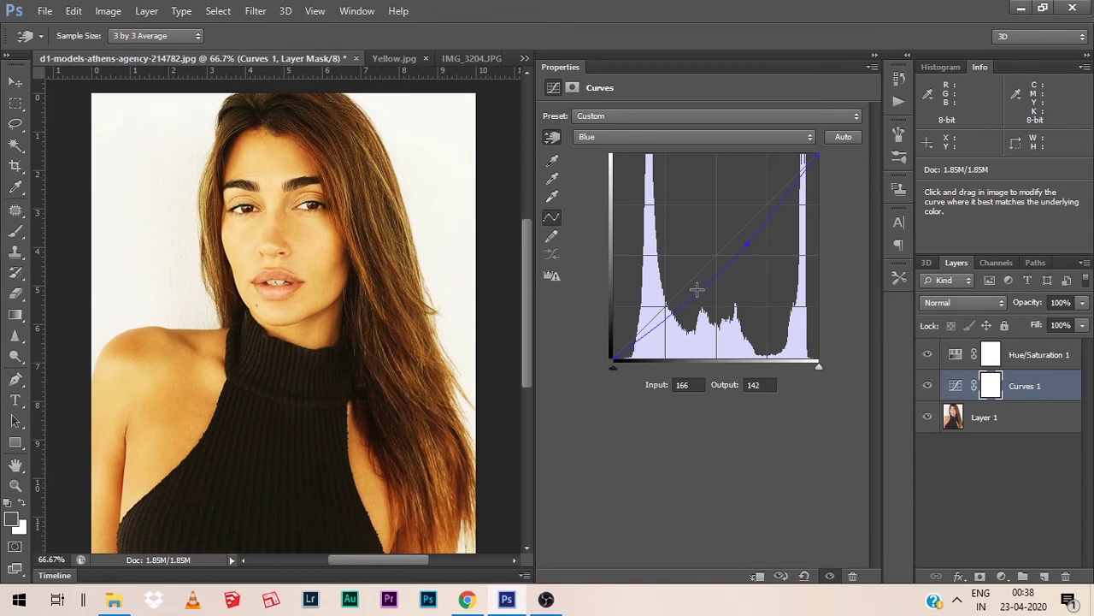
{"action": "left_click_drag", "start_coordinate": [716, 272], "coordinate": [716, 256]}
{"action": "left_click", "coordinate": [664, 306]}
{"action": "left_click", "coordinate": [748, 245]}
{"action": "left_click_drag", "start_coordinate": [748, 245], "coordinate": [751, 241]}
{"action": "left_click", "coordinate": [707, 137]}
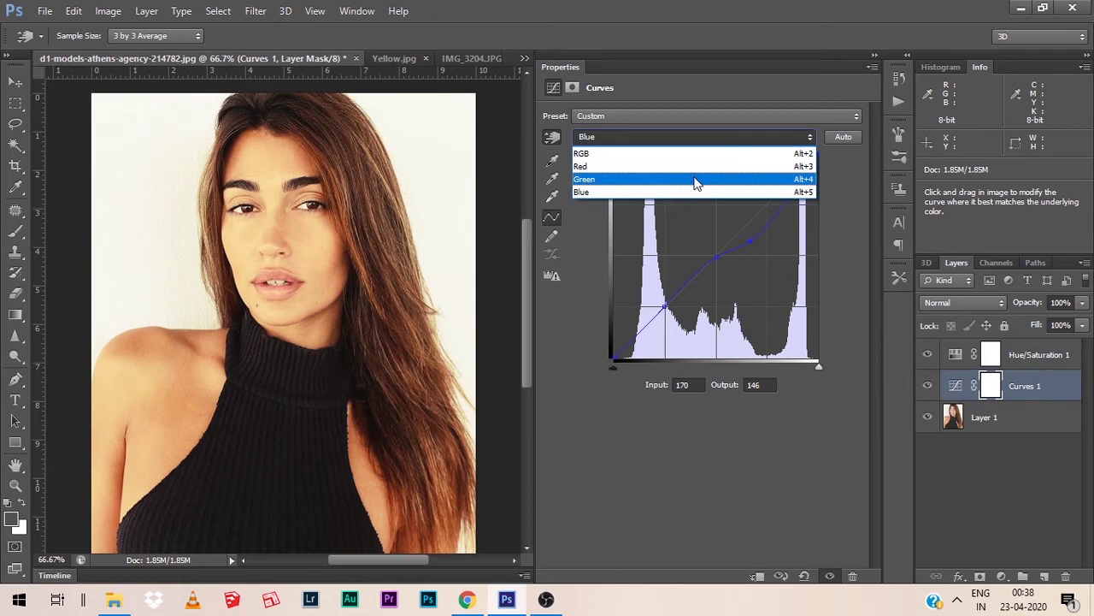
{"action": "left_click", "coordinate": [695, 185]}
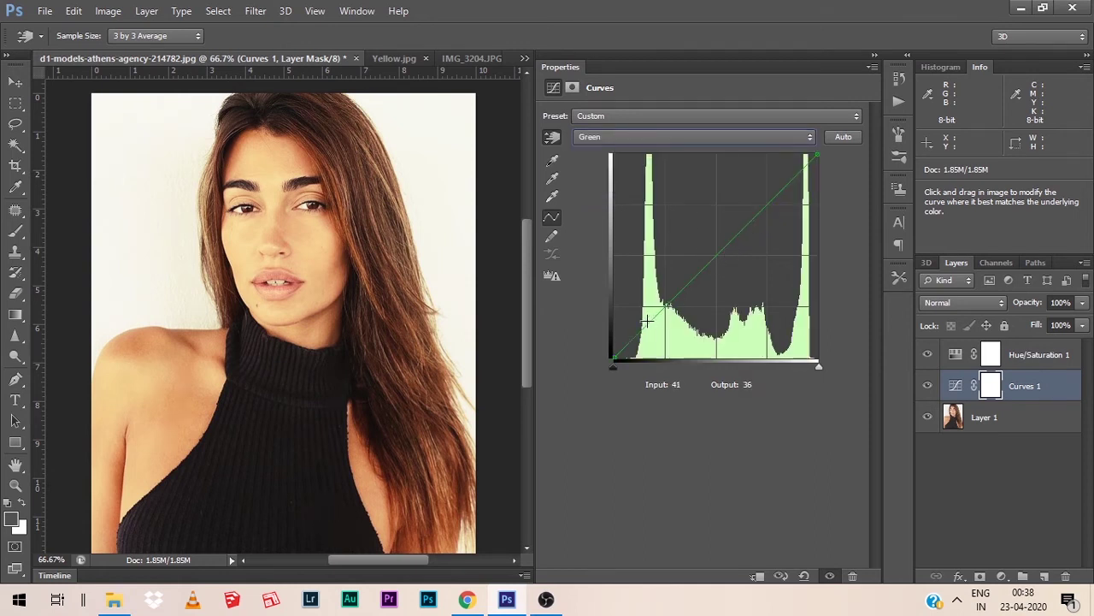
Dip the Green curve's shadows to 42/34, then add midtone and highlight points.
{"action": "left_click_drag", "start_coordinate": [648, 323], "coordinate": [648, 335]}
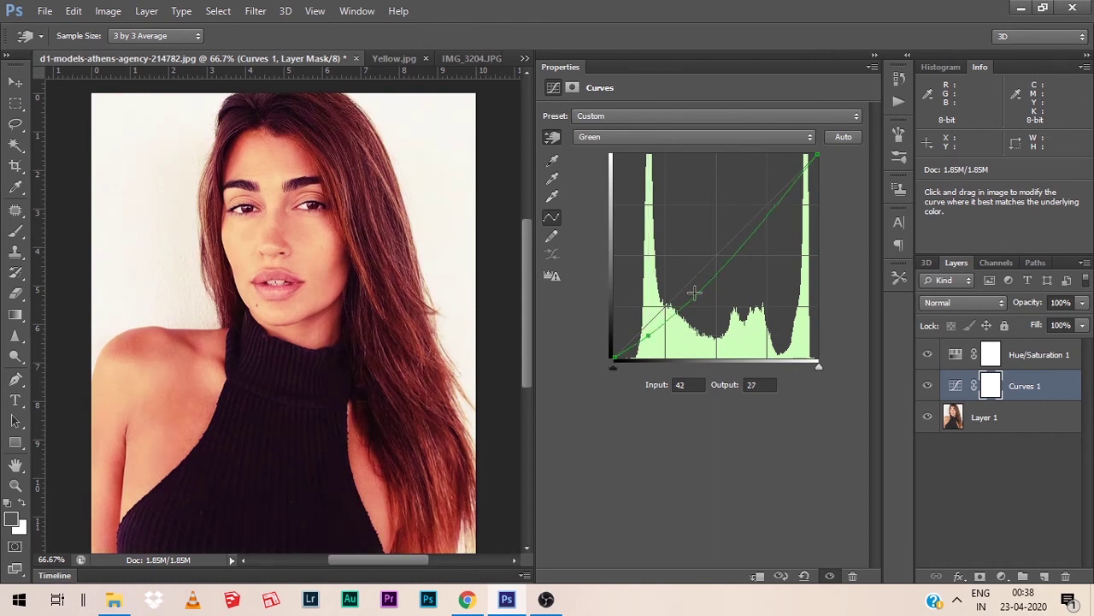
{"action": "left_click_drag", "start_coordinate": [713, 280], "coordinate": [715, 253]}
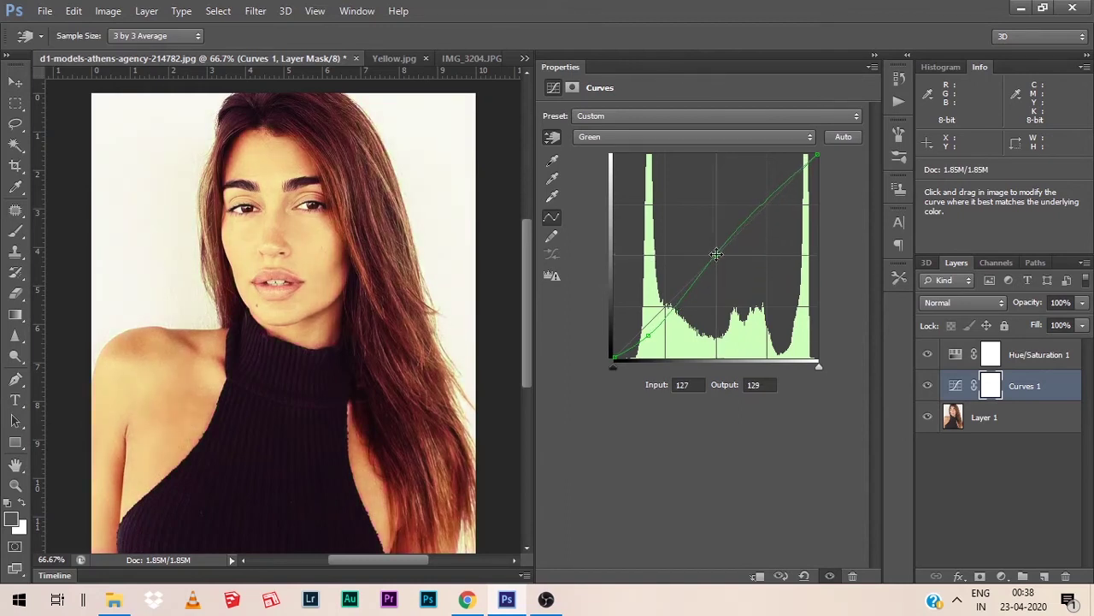
{"action": "left_click", "coordinate": [765, 206]}
Compare the grade with Curves 1 hidden and shown, then delete the Hue/Saturation 1 layer.
{"action": "left_click", "coordinate": [927, 386]}
{"action": "left_click", "coordinate": [927, 385]}
{"action": "left_click", "coordinate": [954, 356]}
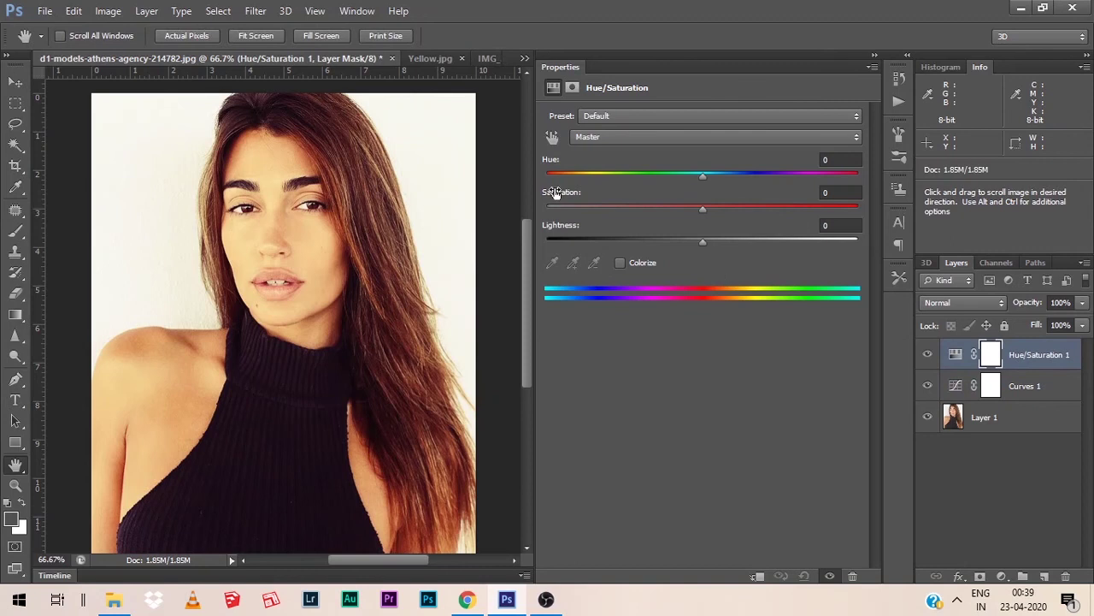
{"action": "left_click", "coordinate": [553, 137]}
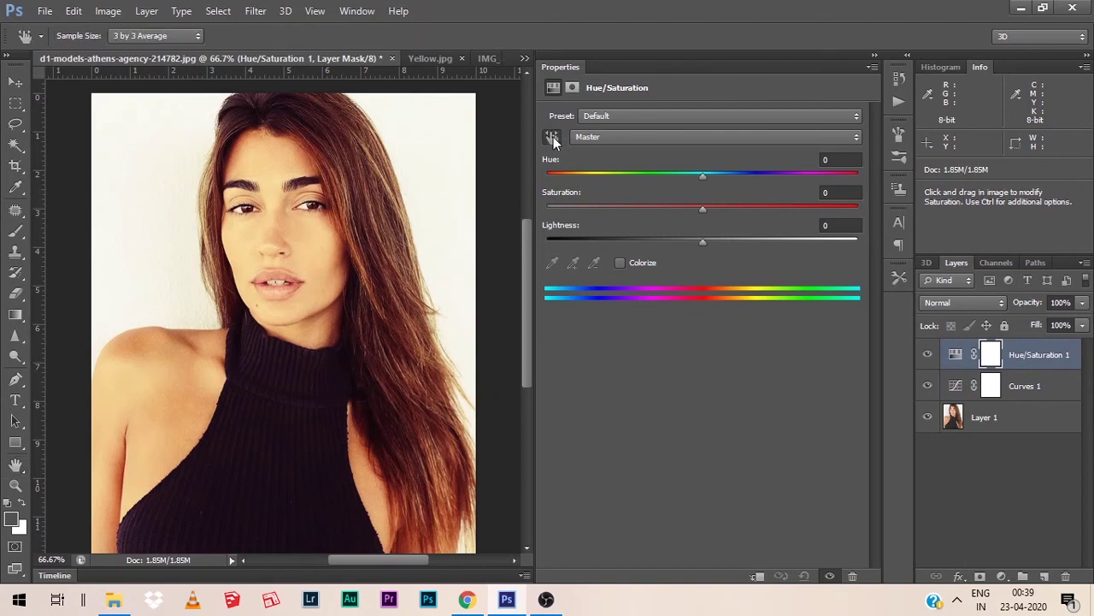
{"action": "left_click", "coordinate": [242, 234]}
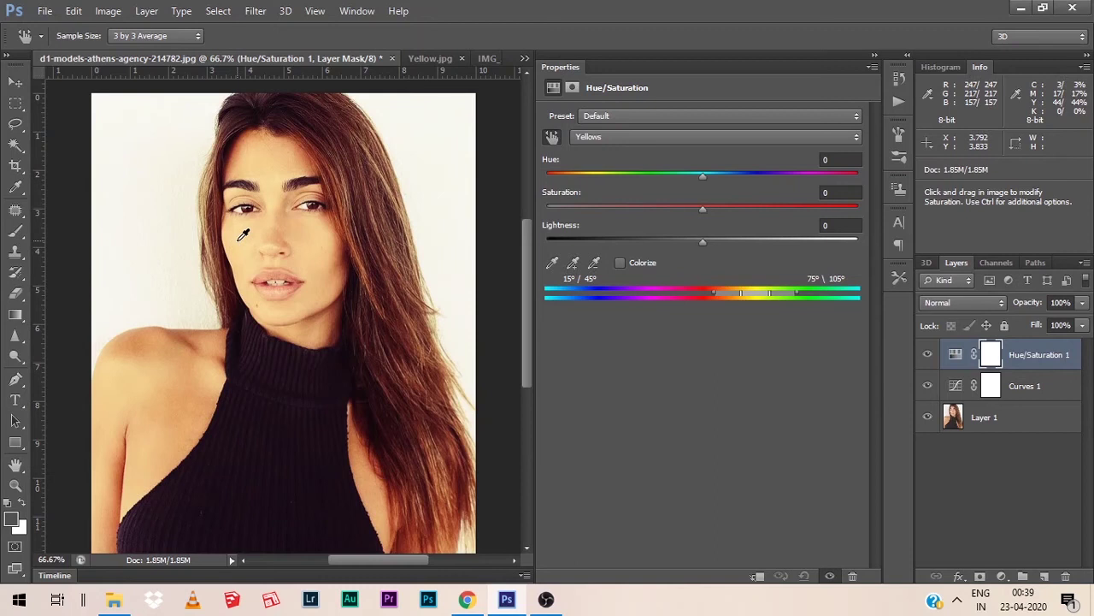
{"action": "left_click", "coordinate": [272, 439]}
{"action": "left_click", "coordinate": [272, 440]}
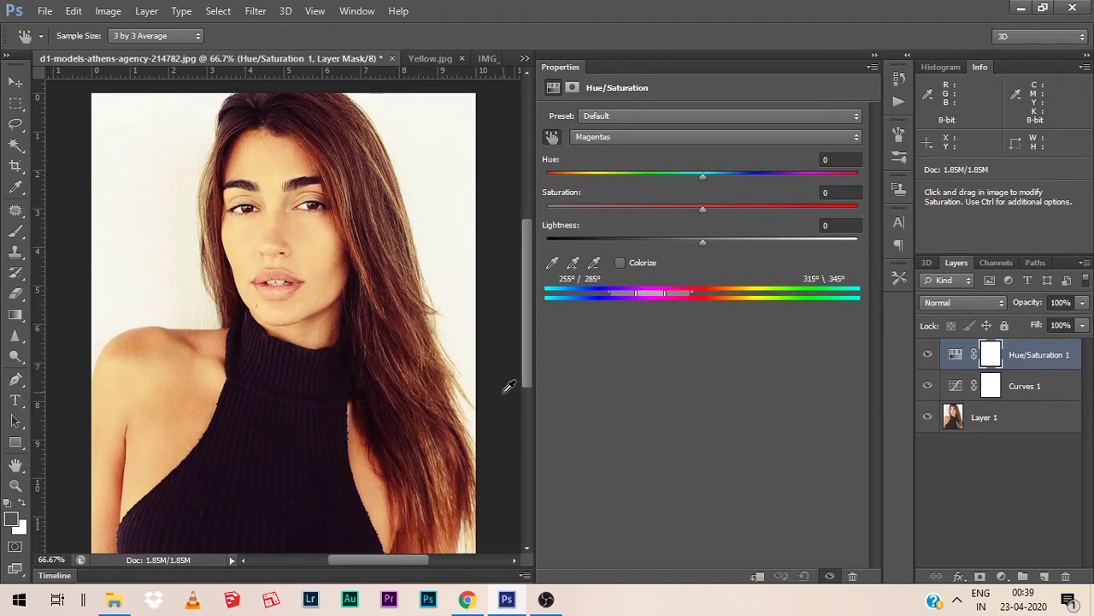
{"action": "key", "text": "Delete"}
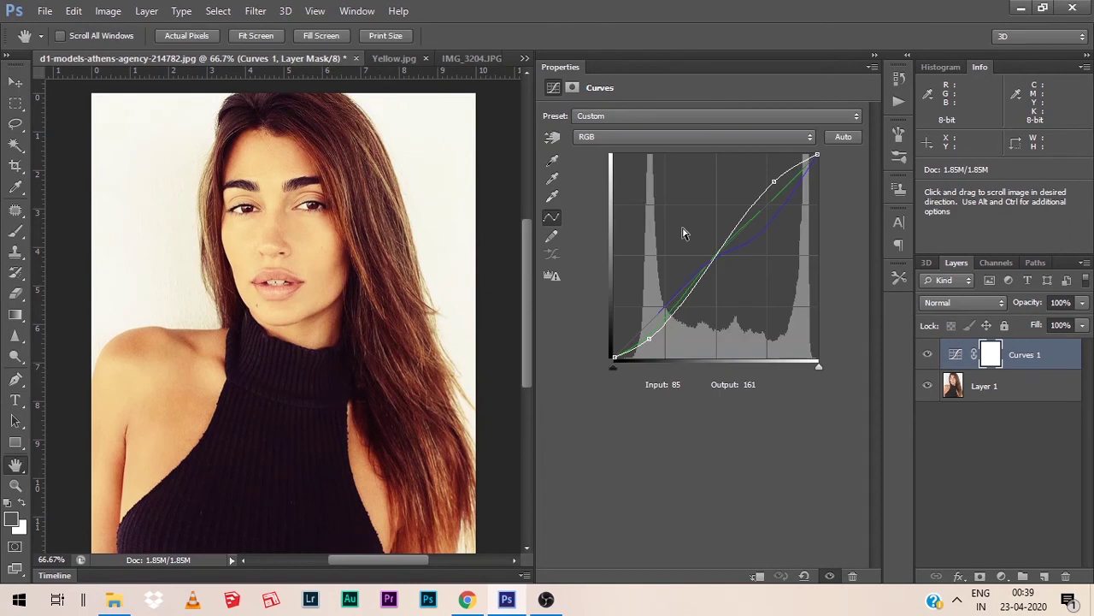
Add Curves 2 with the Green curve pulled down for magenta, then invert its mask to black.
{"action": "left_click", "coordinate": [1001, 575]}
{"action": "left_click", "coordinate": [975, 318]}
{"action": "left_click", "coordinate": [772, 137]}
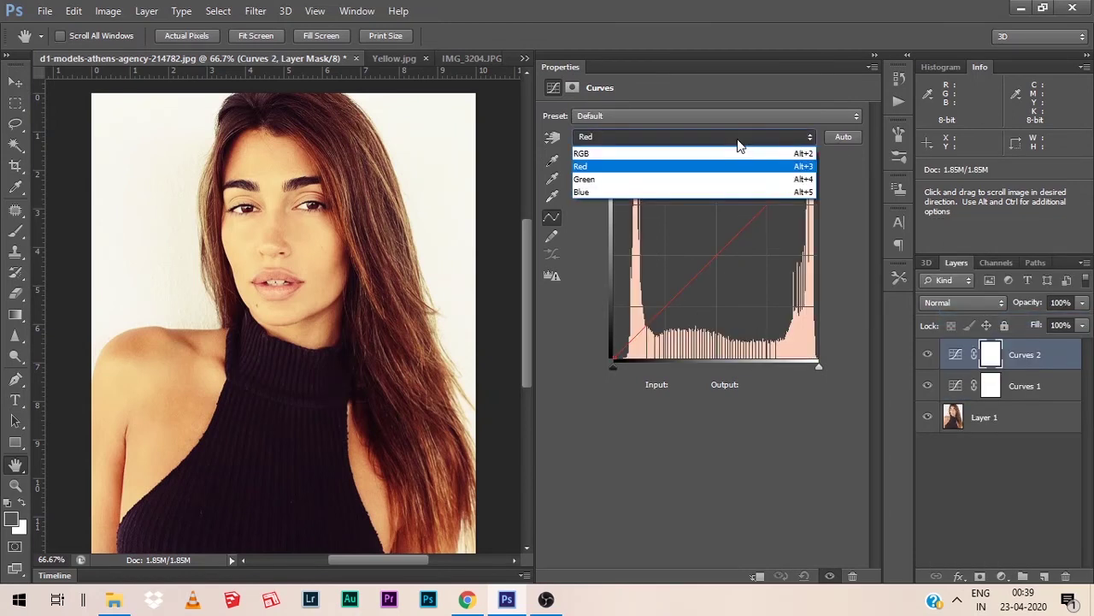
{"action": "left_click", "coordinate": [721, 181]}
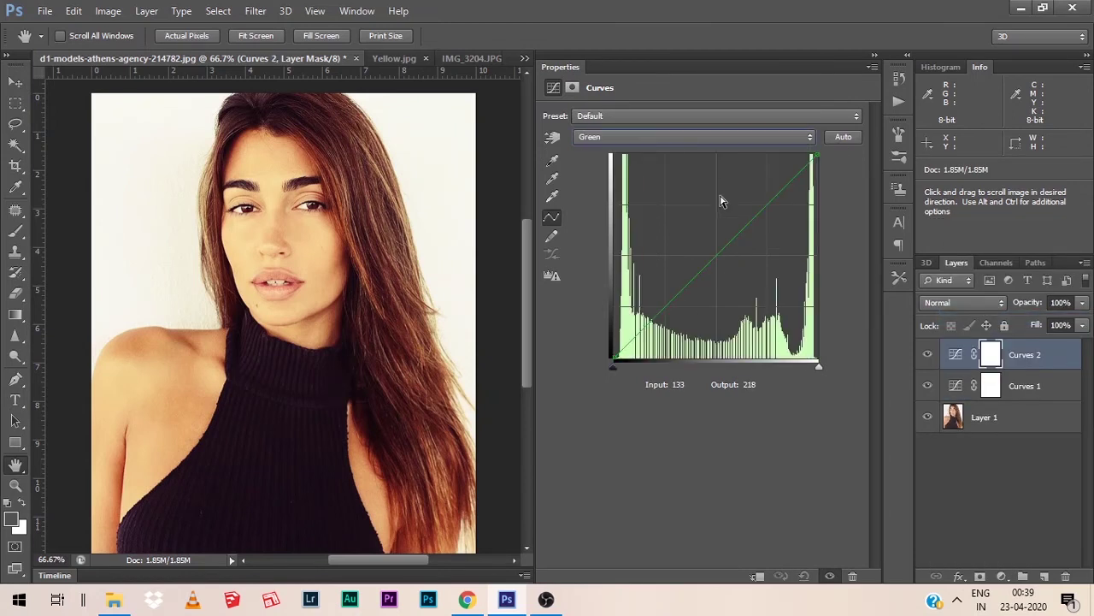
{"action": "left_click_drag", "start_coordinate": [715, 253], "coordinate": [752, 330]}
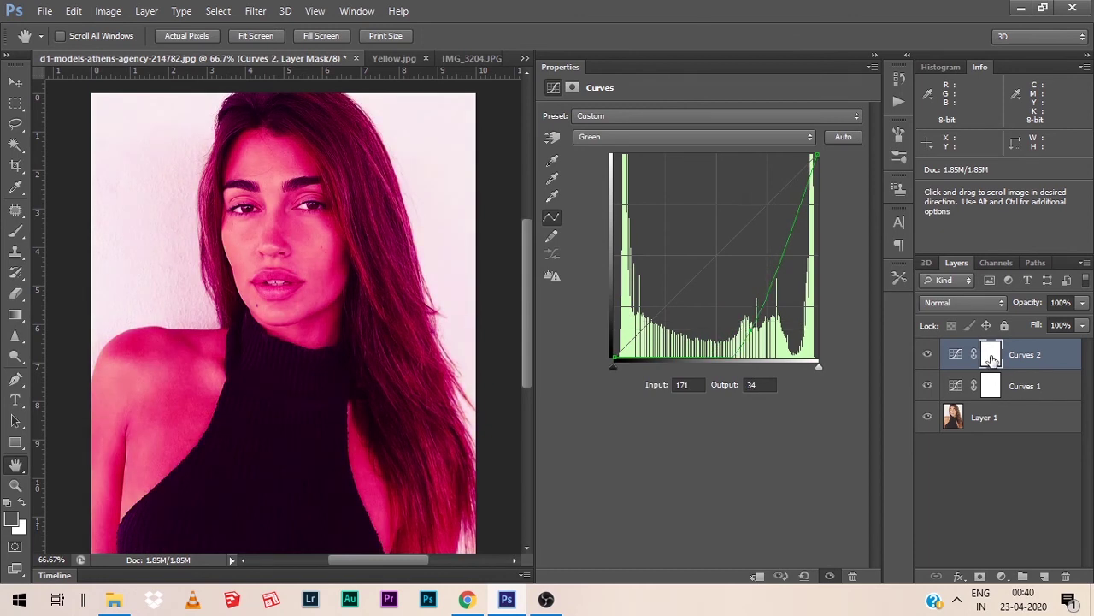
{"action": "left_click", "coordinate": [990, 357]}
{"action": "key", "text": "ctrl+i"}
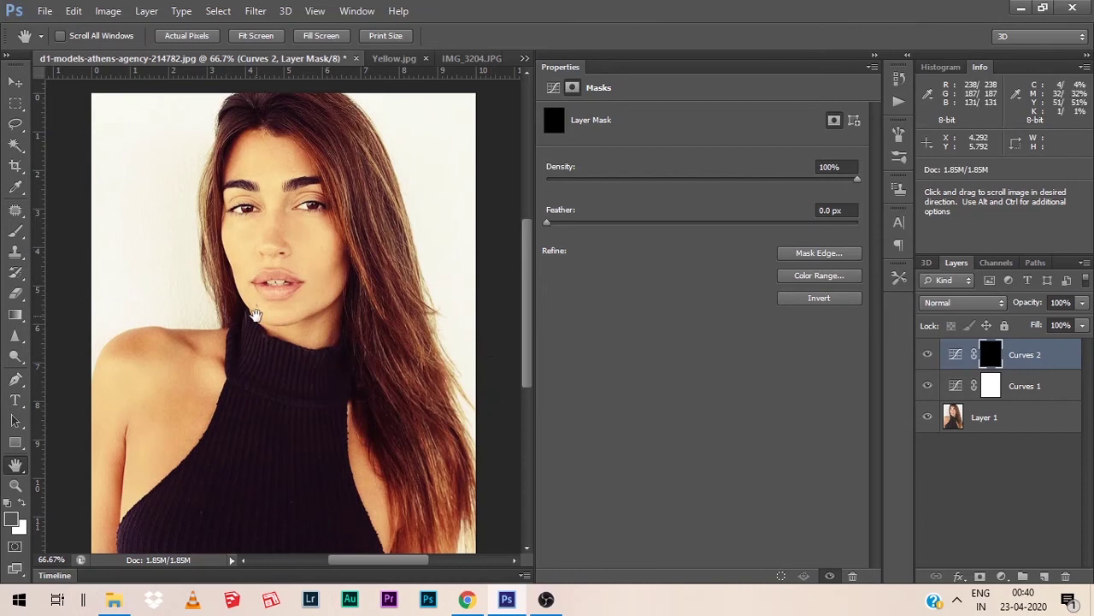
Paint white with a small brush on the Curves 2 mask across the lips.
{"action": "key", "text": "b"}
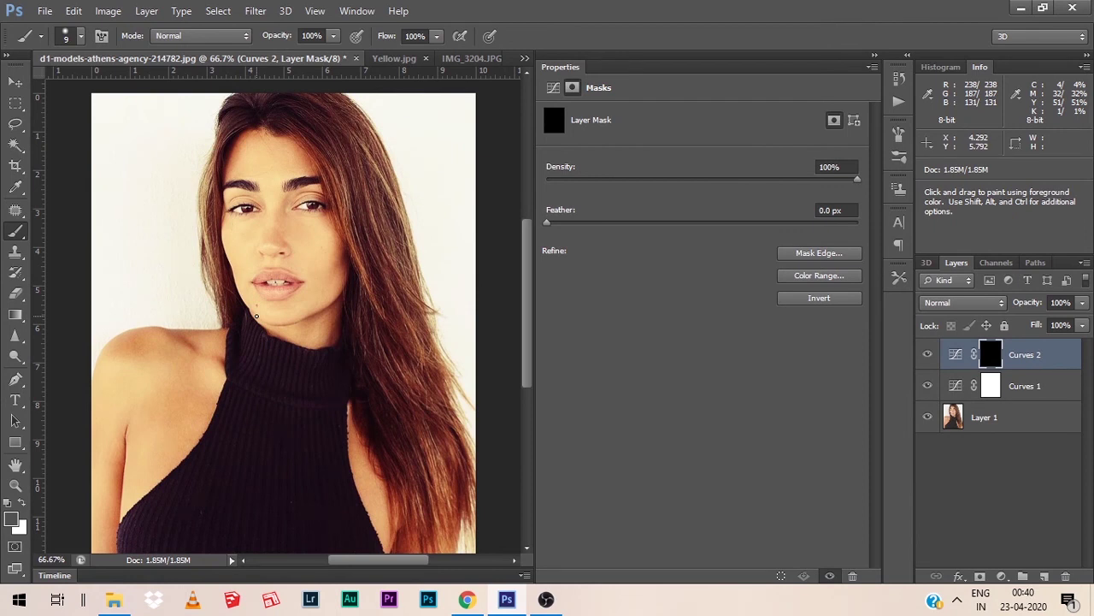
{"action": "key", "text": "x"}
{"action": "key", "text": "ctrl+plus"}
{"action": "key", "text": "ctrl+plus"}
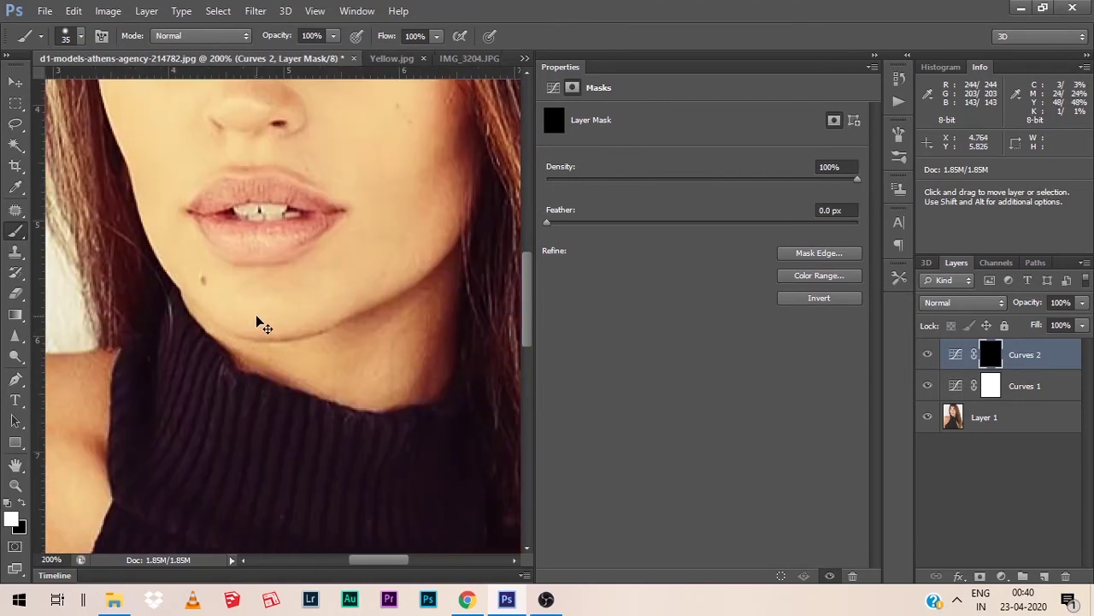
{"action": "key", "text": "bracketleft"}
{"action": "key", "text": "bracketleft"}
{"action": "key", "text": "bracketleft"}
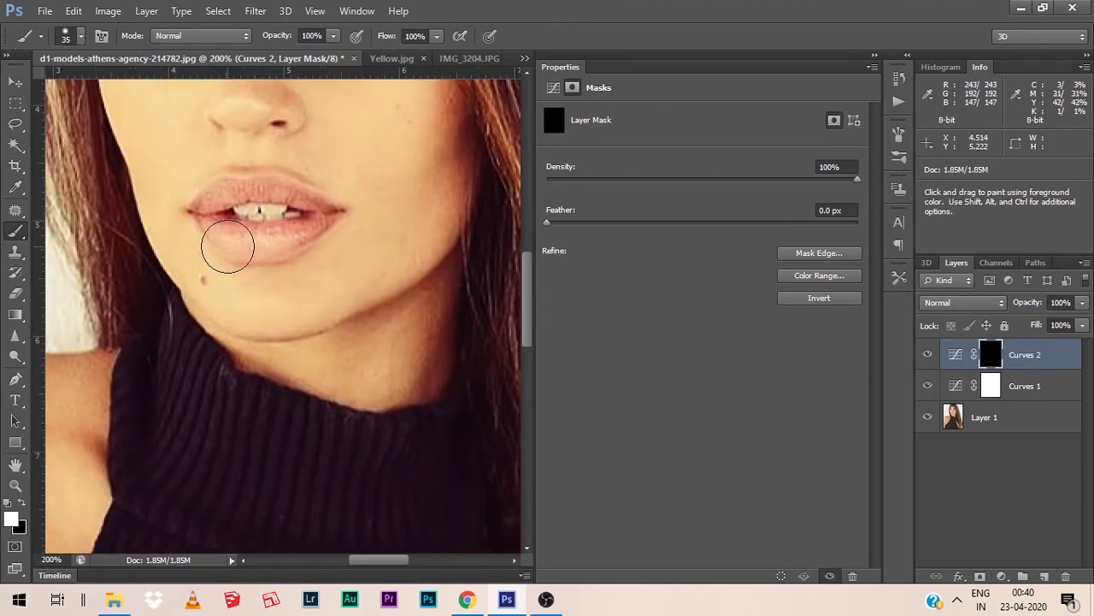
{"action": "key", "text": "ctrl+minus"}
{"action": "mouse_move", "coordinate": [231, 252]}
{"action": "left_mouse_down"}
{"action": "mouse_move", "coordinate": [250, 272]}
{"action": "mouse_move", "coordinate": [290, 272]}
{"action": "left_mouse_up"}
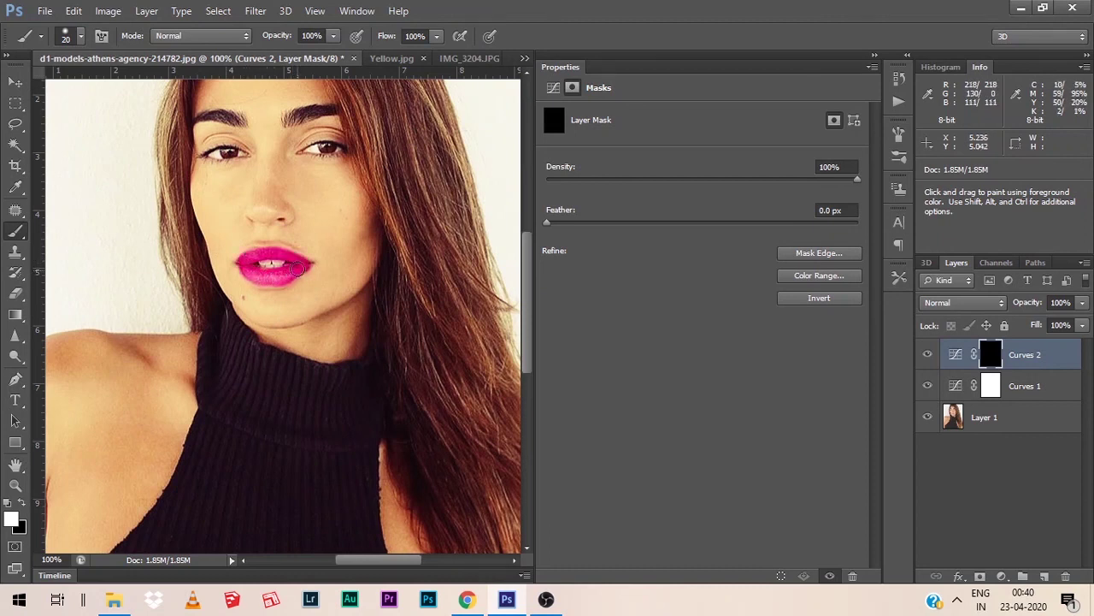
Extend the pink over the right lip corner with a smaller brush, and clean overspill with black.
{"action": "key", "text": "bracketleft"}
{"action": "key", "text": "bracketleft"}
{"action": "key", "text": "bracketleft"}
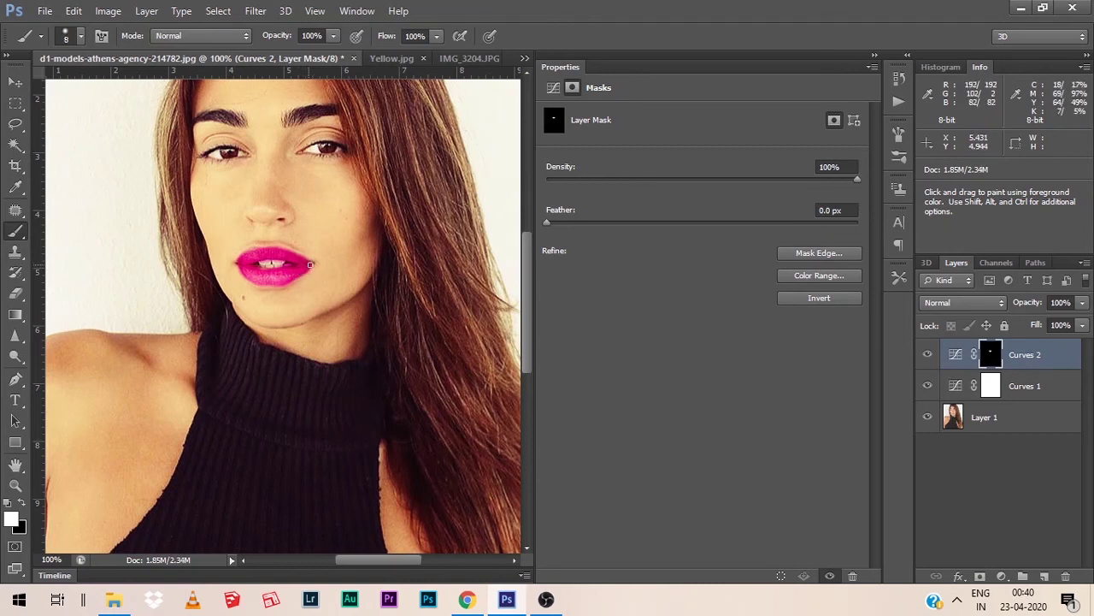
{"action": "left_click_drag", "start_coordinate": [312, 265], "coordinate": [314, 272]}
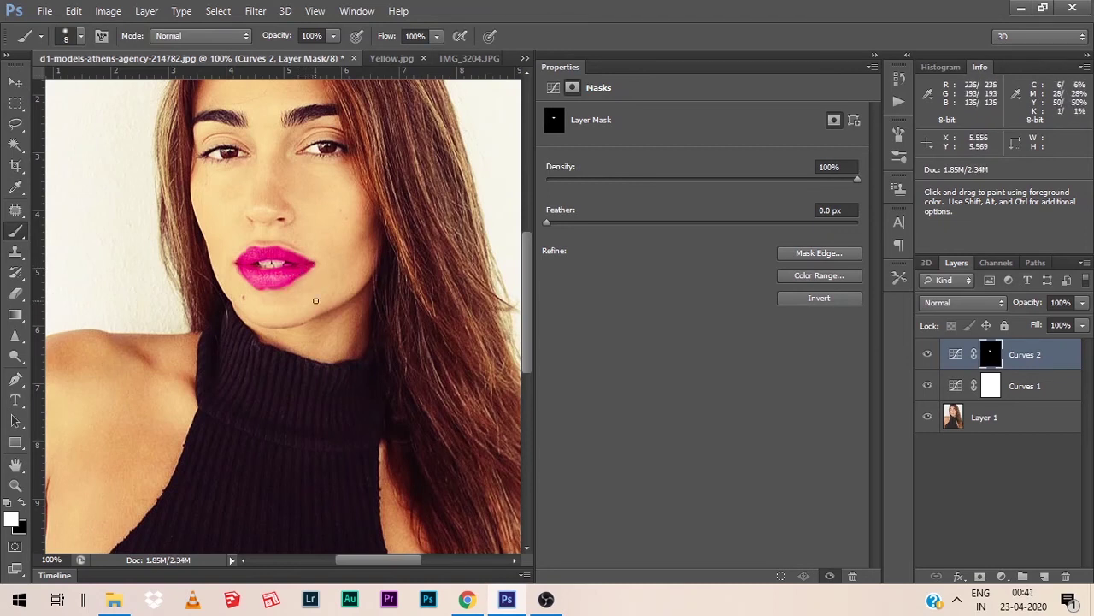
{"action": "key", "text": "x"}
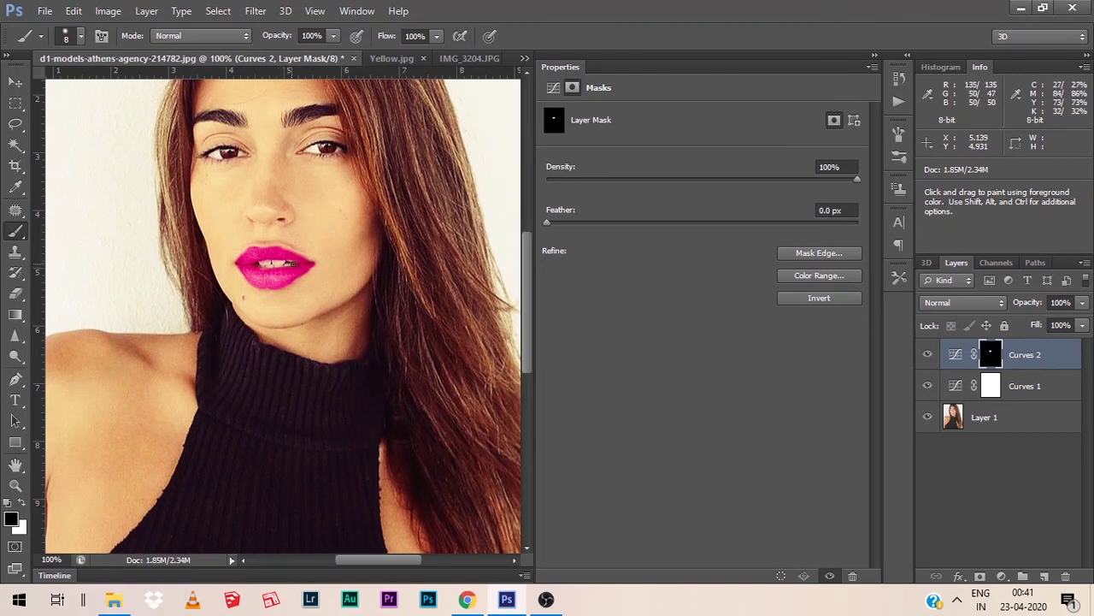
{"action": "key", "text": "x"}
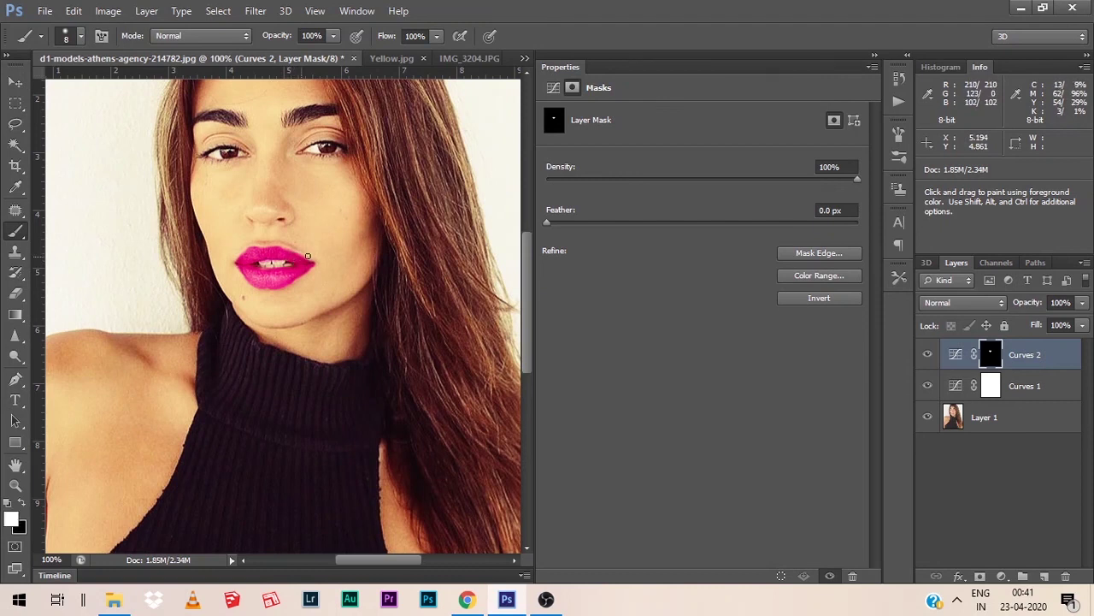
{"action": "key", "text": "ctrl+0"}
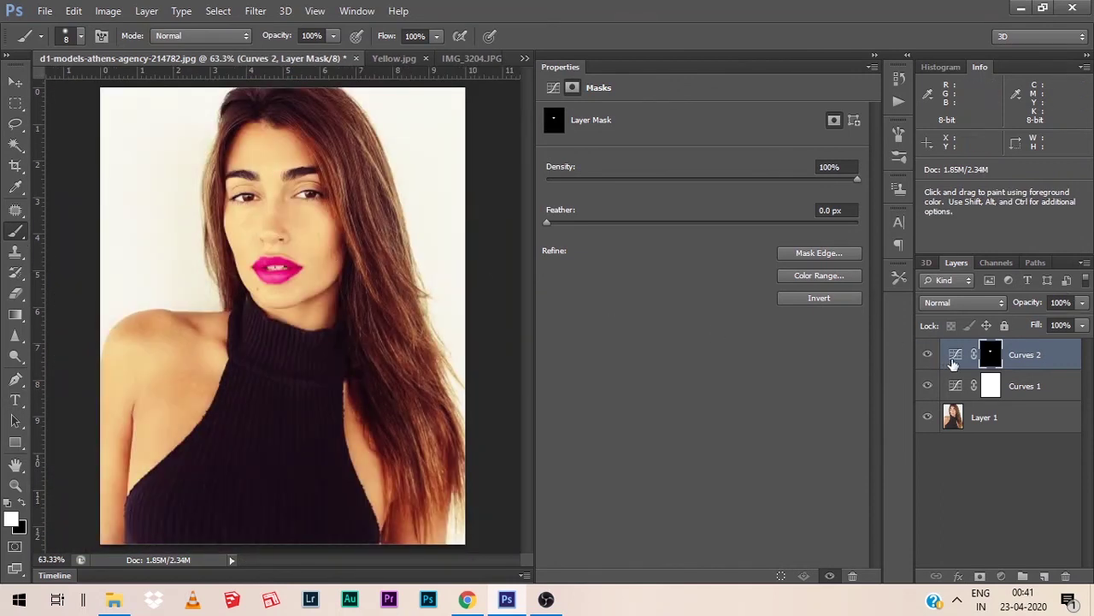
Raise the Curves 2 Green point to Input 142 / Output 73 to soften the lips.
{"action": "left_click", "coordinate": [955, 355]}
{"action": "left_click", "coordinate": [712, 138]}
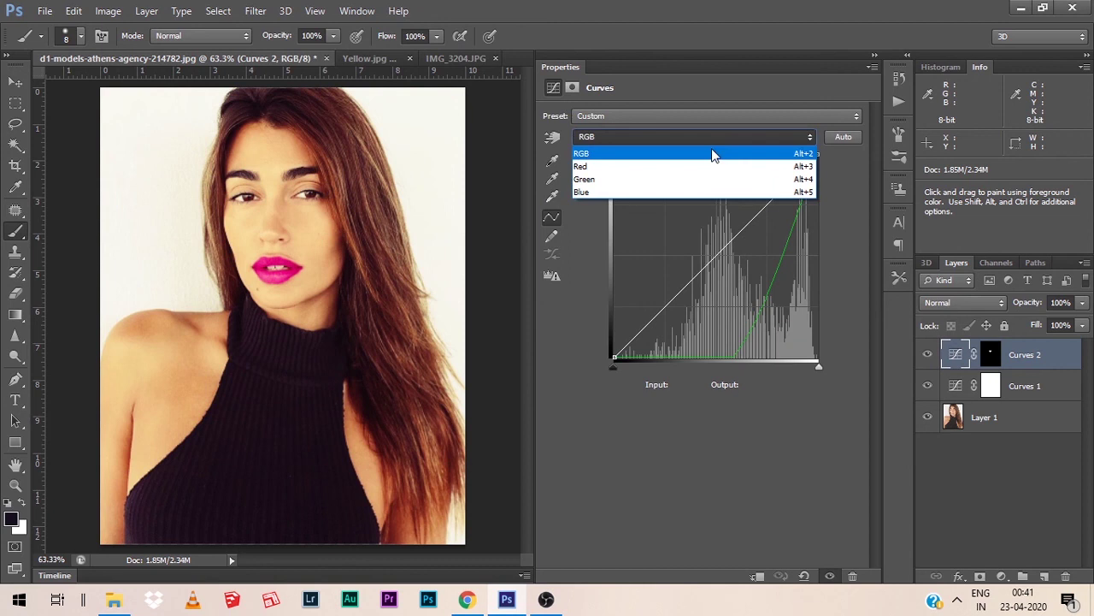
{"action": "left_click", "coordinate": [713, 179]}
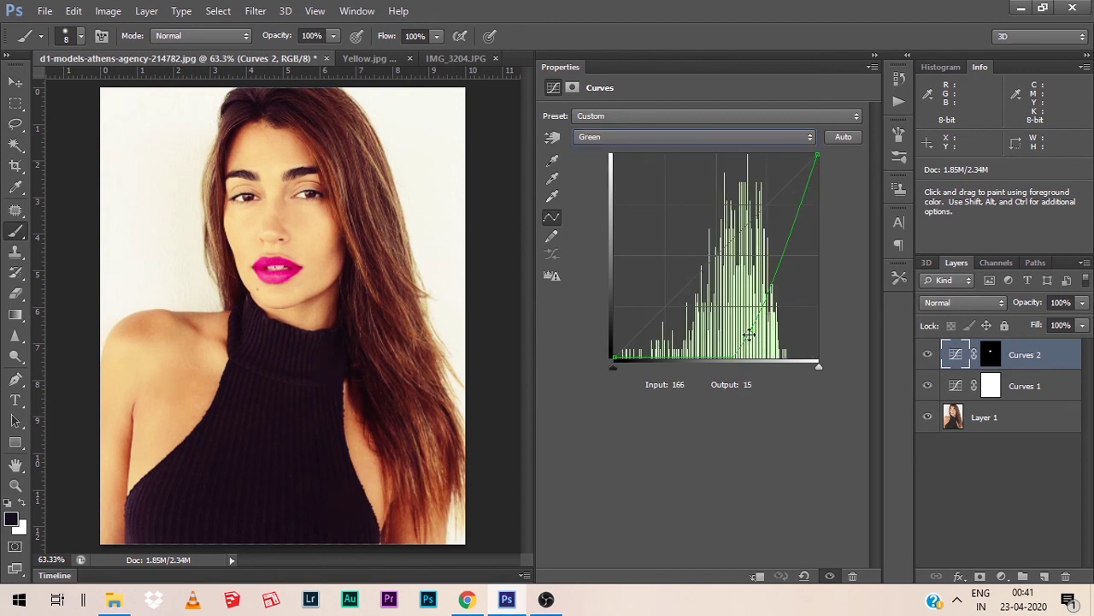
{"action": "left_click_drag", "start_coordinate": [749, 329], "coordinate": [727, 296]}
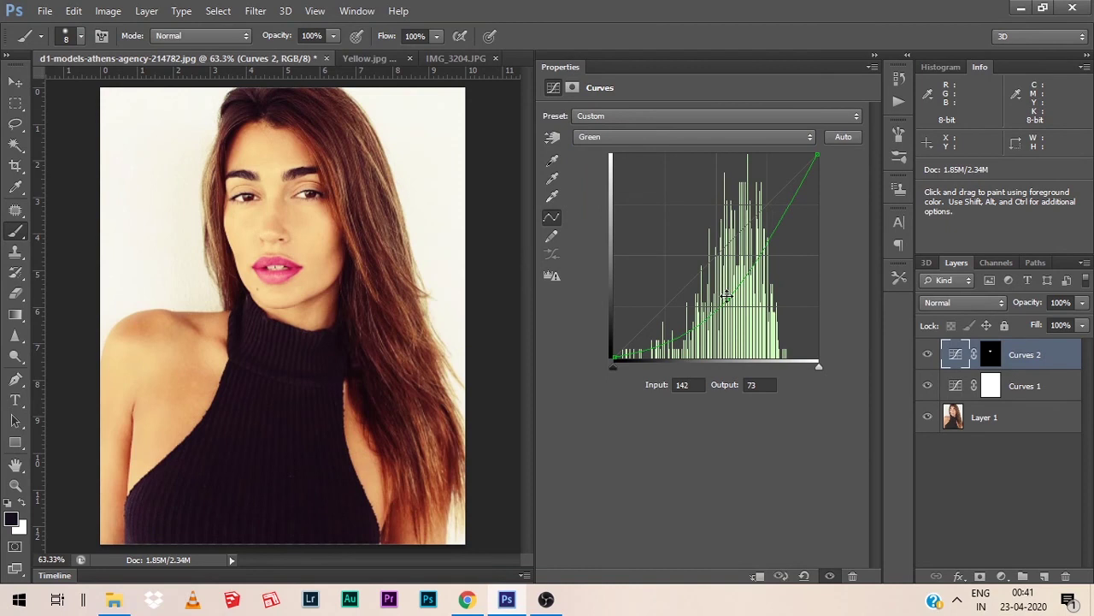
Hide and show Curves 2 to compare the softer pink lips.
{"action": "key", "text": "ctrl+minus"}
{"action": "key", "text": "ctrl+plus"}
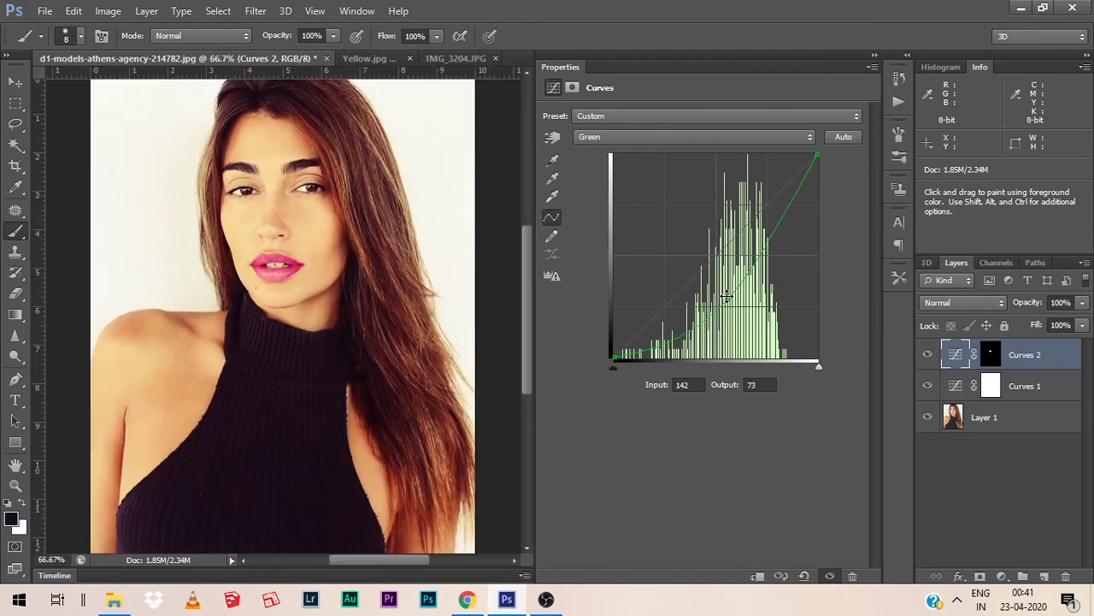
{"action": "left_click", "coordinate": [927, 354]}
{"action": "left_click", "coordinate": [927, 354]}
{"action": "left_click", "coordinate": [1002, 575]}
Add Curves 3 with a raised Blue curve and an inverted black mask.
{"action": "left_click", "coordinate": [978, 319]}
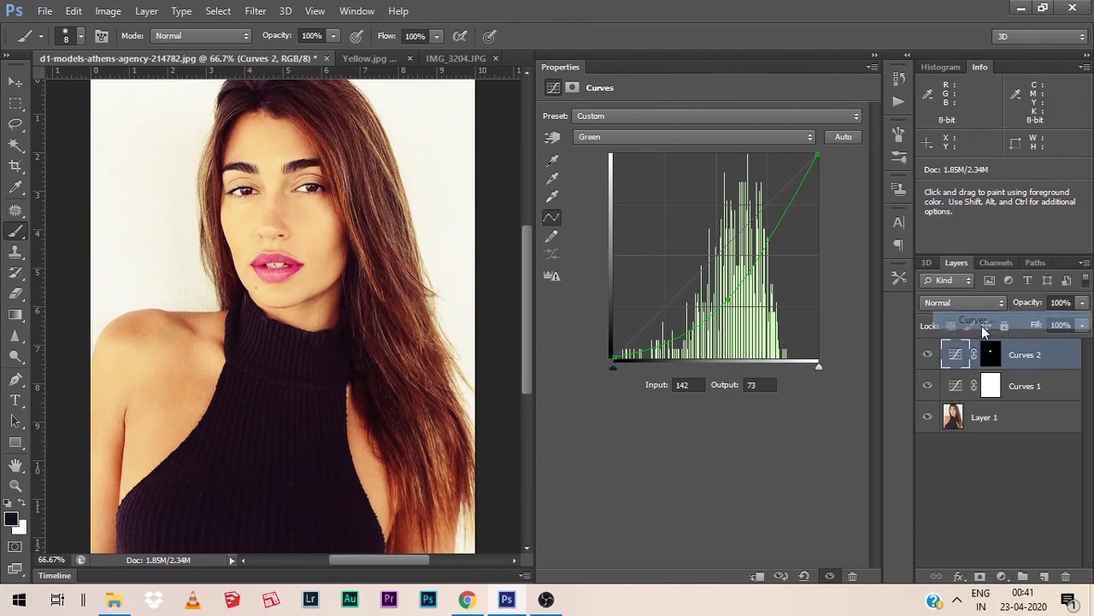
{"action": "left_click", "coordinate": [688, 142]}
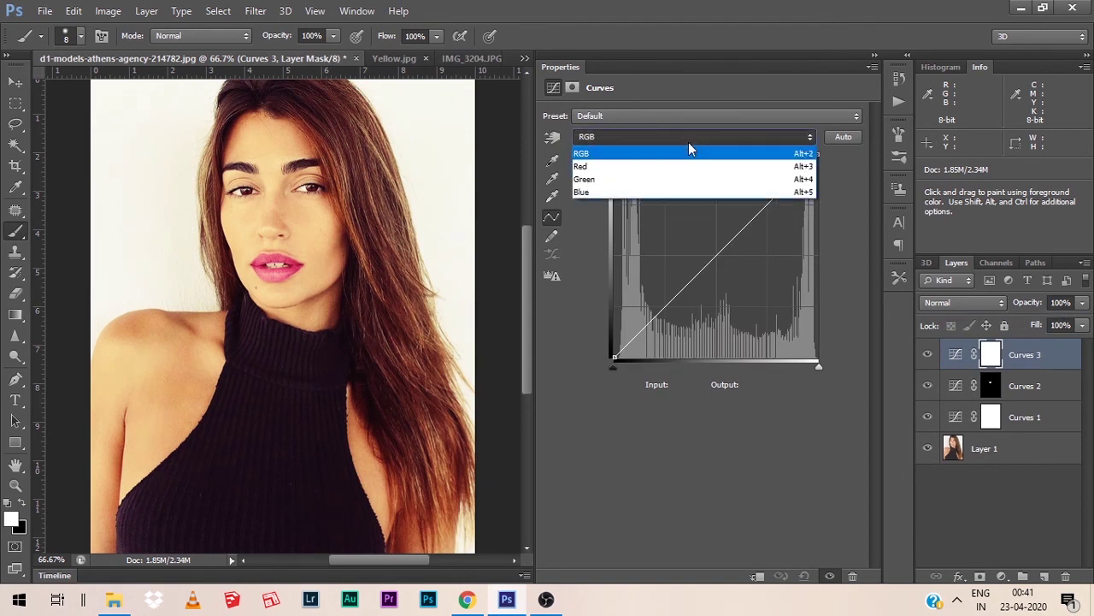
{"action": "left_click", "coordinate": [678, 195]}
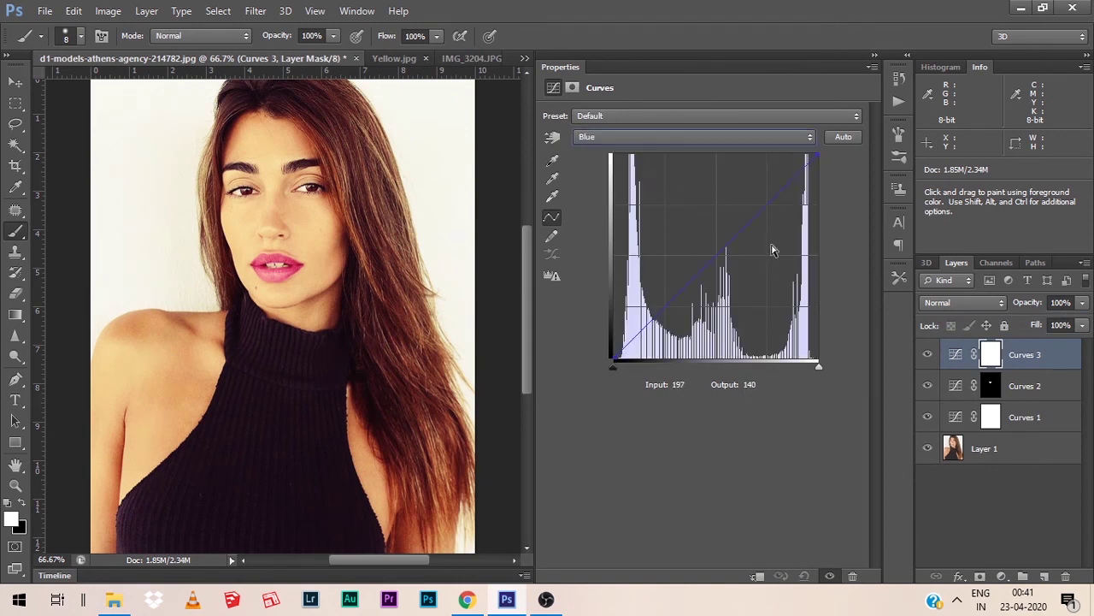
{"action": "left_click_drag", "start_coordinate": [721, 253], "coordinate": [715, 212]}
{"action": "left_click", "coordinate": [990, 355]}
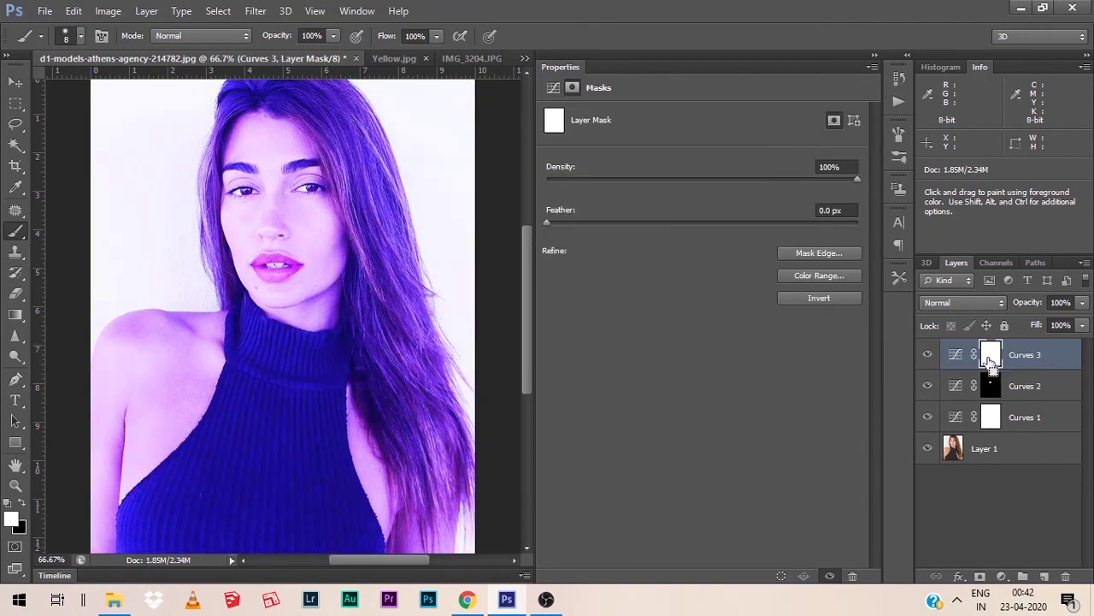
{"action": "key", "text": "ctrl+i"}
Zoom to 200% on the eyes and paint white on the Curves 3 mask over the irises.
{"action": "key", "text": "ctrl+plus"}
{"action": "key", "text": "ctrl+plus"}
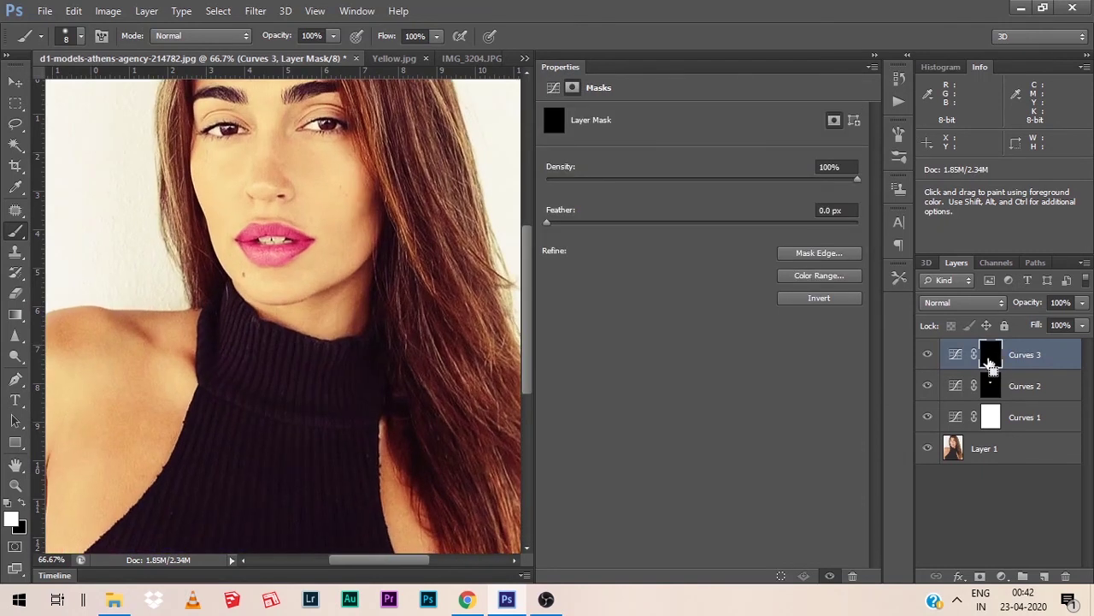
{"action": "key", "text": "h"}
{"action": "scroll", "coordinate": [354, 408], "scroll_direction": "up", "scroll_amount": 6}
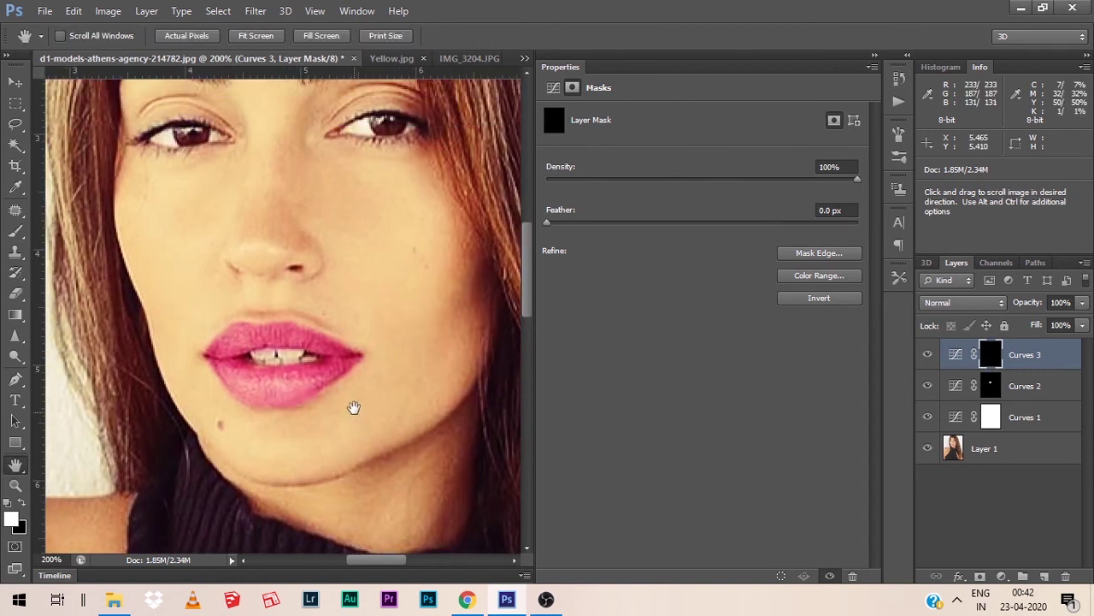
{"action": "key", "text": "b"}
{"action": "key", "text": "x"}
{"action": "key", "text": "x"}
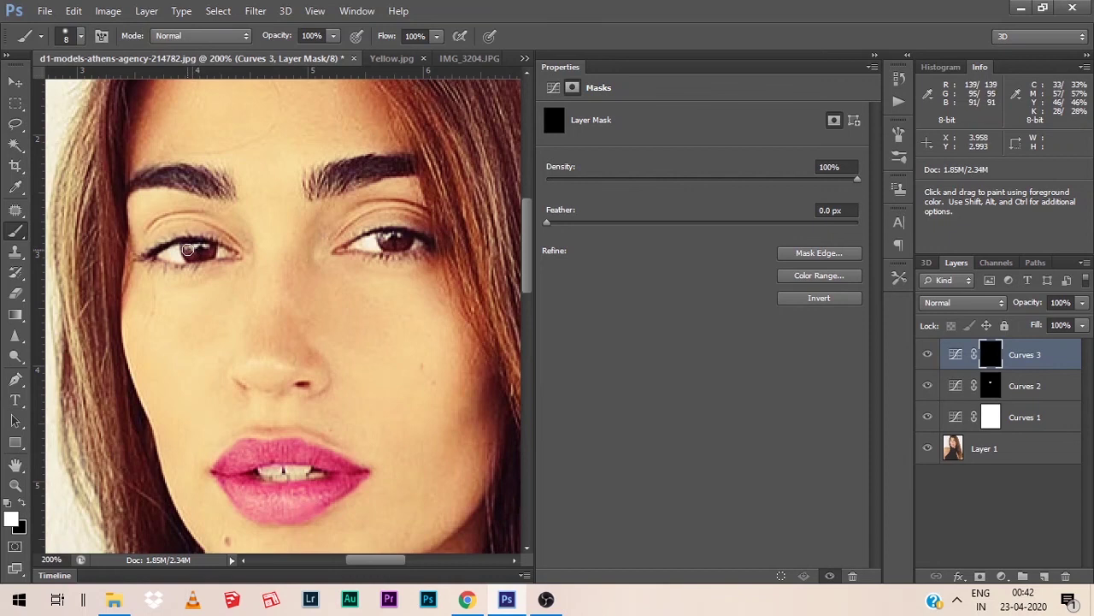
{"action": "mouse_move", "coordinate": [193, 251]}
{"action": "left_mouse_down"}
{"action": "mouse_move", "coordinate": [209, 252]}
{"action": "mouse_move", "coordinate": [199, 249]}
{"action": "left_mouse_up"}
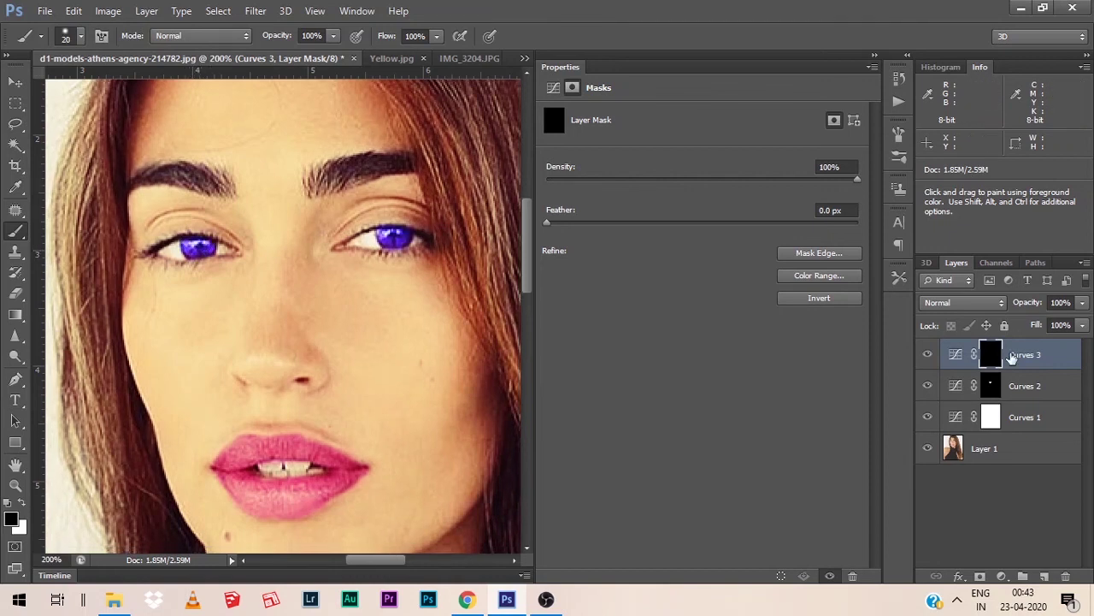
{"action": "key", "text": "ctrl+minus"}
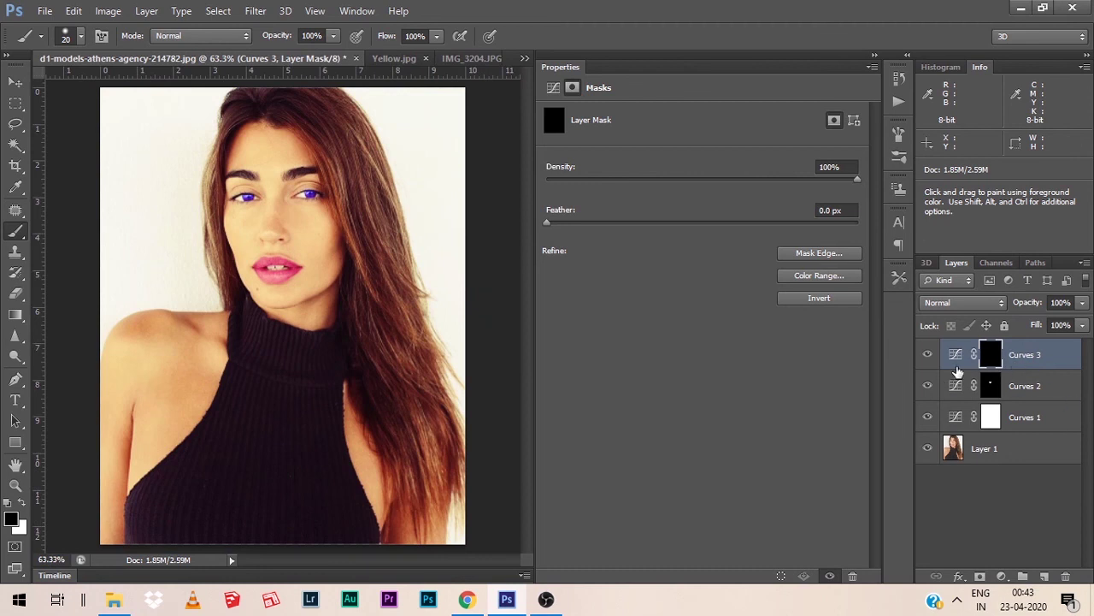
Raise the Curves 3 Blue point to Input 82 / Output 214 for bluer irises.
{"action": "left_click", "coordinate": [955, 365]}
{"action": "left_click", "coordinate": [713, 139]}
{"action": "left_click", "coordinate": [714, 142]}
{"action": "left_click", "coordinate": [714, 142]}
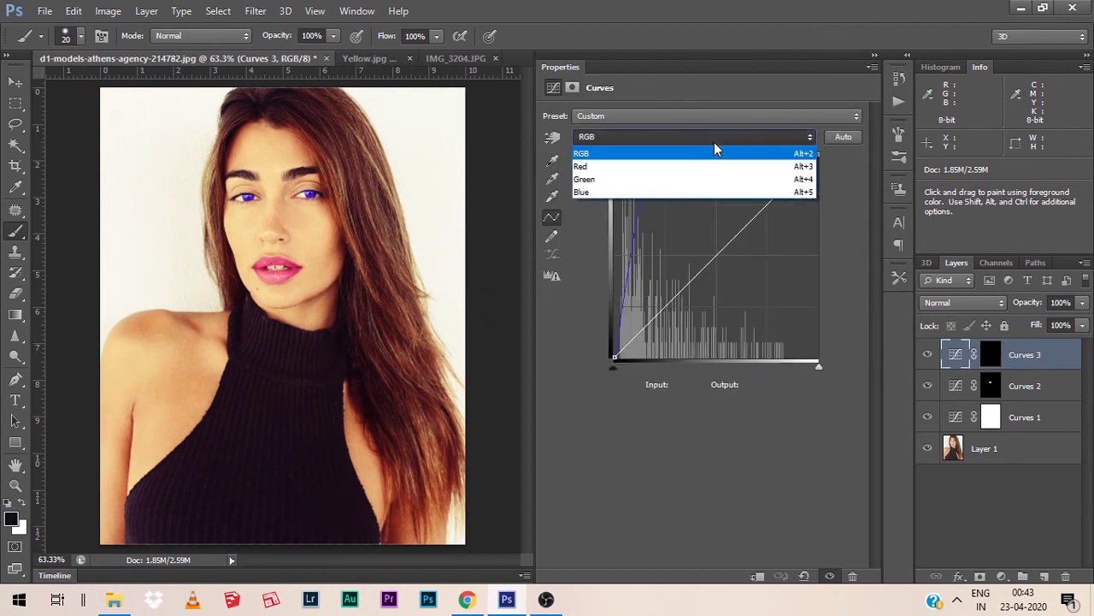
{"action": "left_click", "coordinate": [701, 190]}
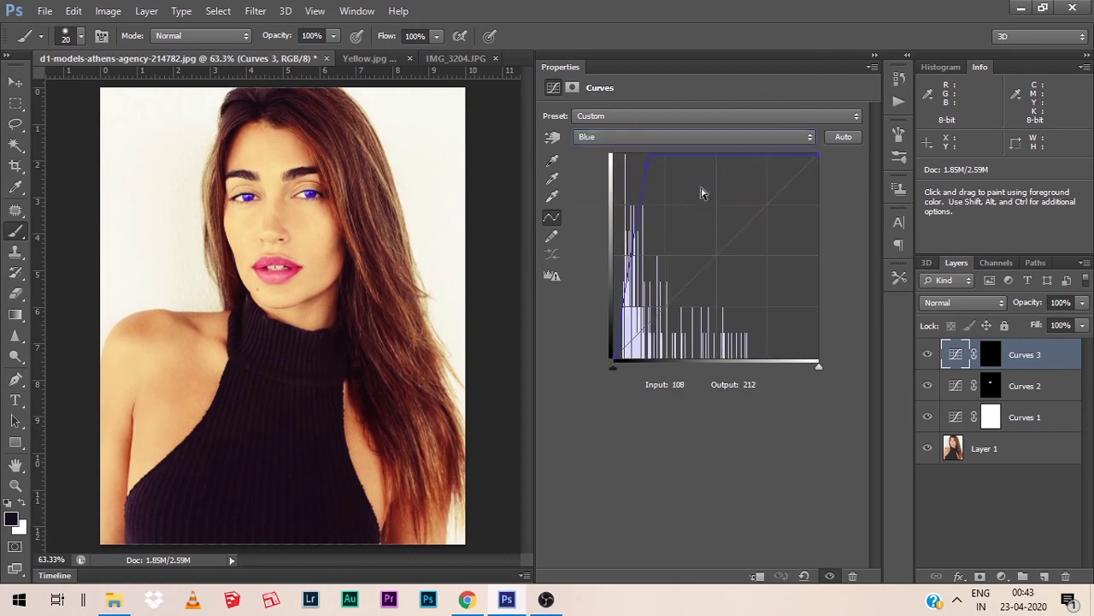
{"action": "left_click_drag", "start_coordinate": [641, 167], "coordinate": [679, 186]}
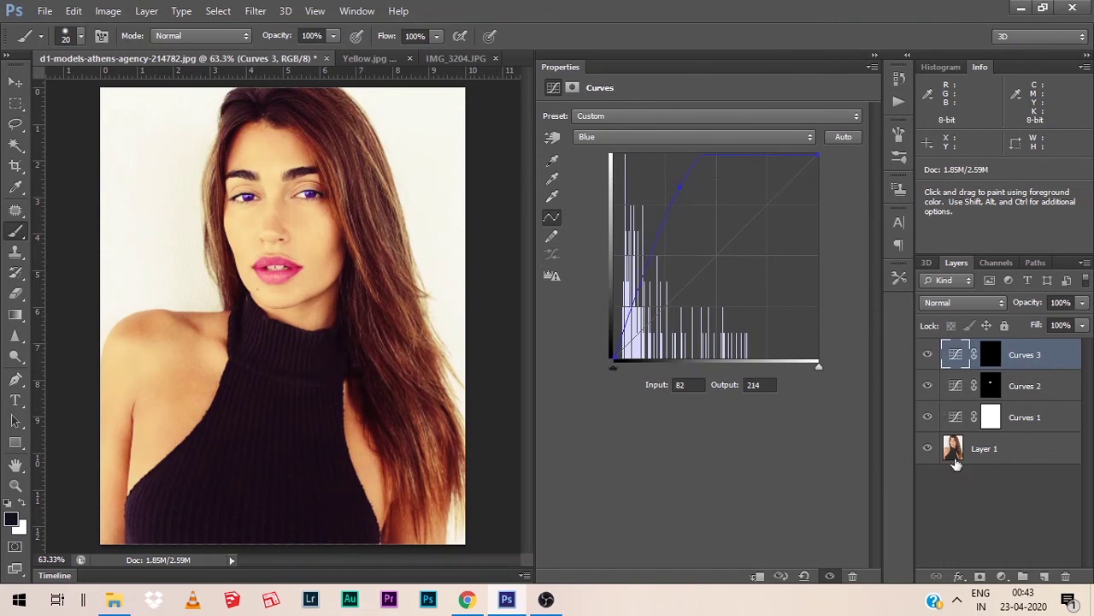
Alt-click Layer 1's eye to compare the graded portrait with the original photo.
{"action": "key", "text": "alt"}
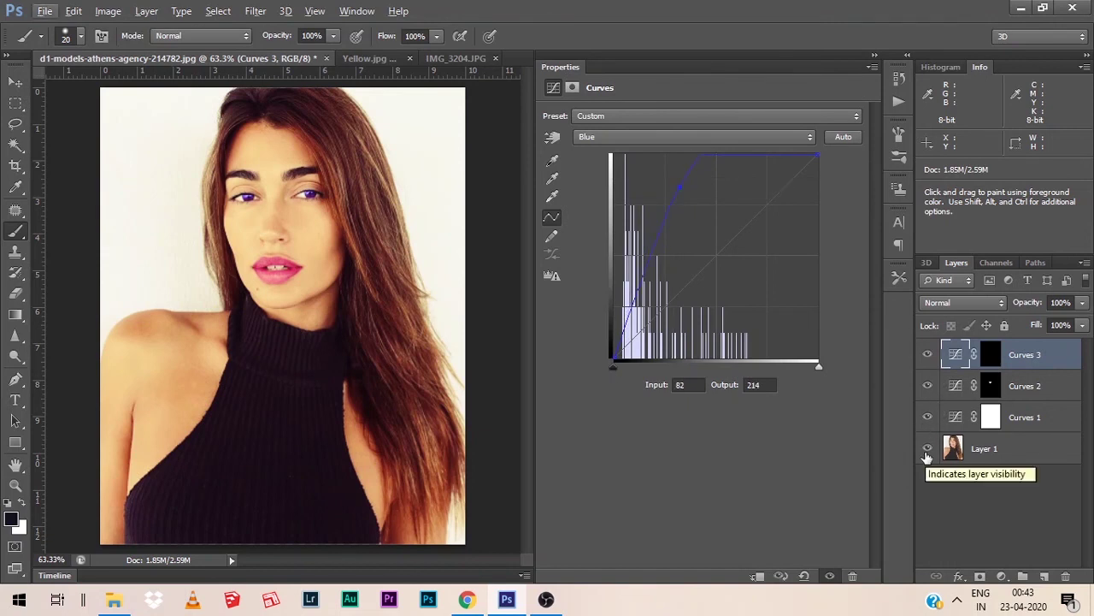
{"action": "left_click", "coordinate": [928, 454]}
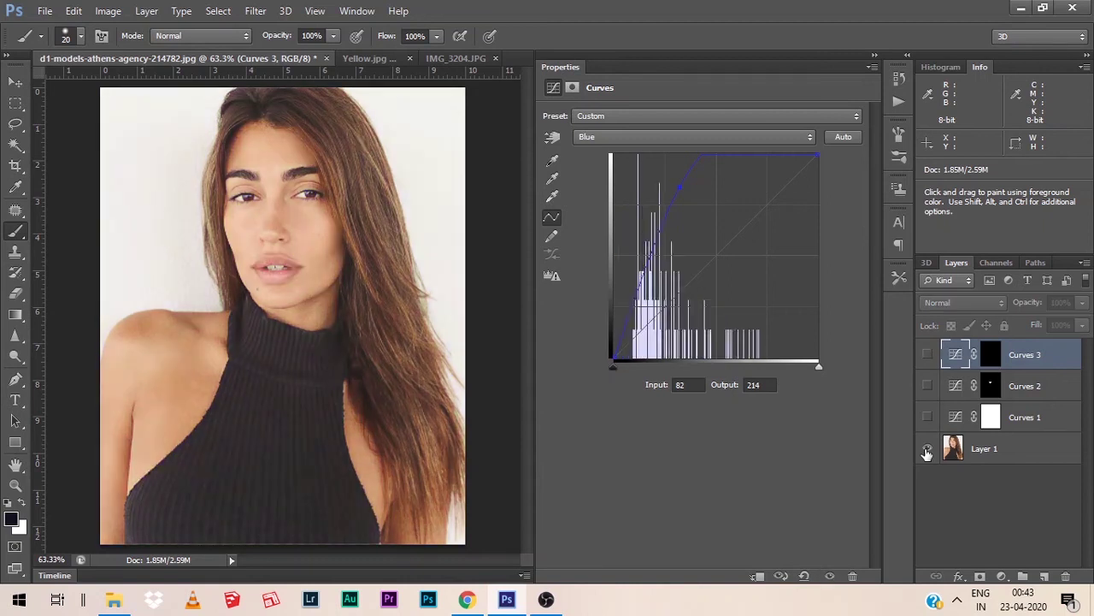
{"action": "left_click", "coordinate": [928, 454], "text": "alt"}
{"action": "left_click", "coordinate": [927, 454], "text": "alt"}
{"action": "left_click", "coordinate": [928, 454], "text": "alt"}
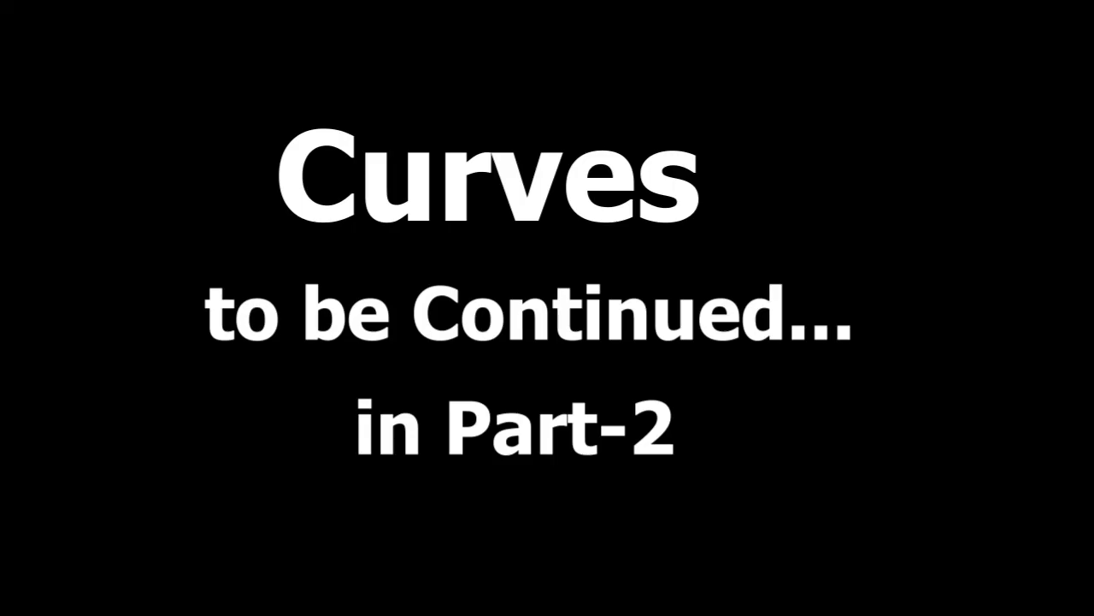